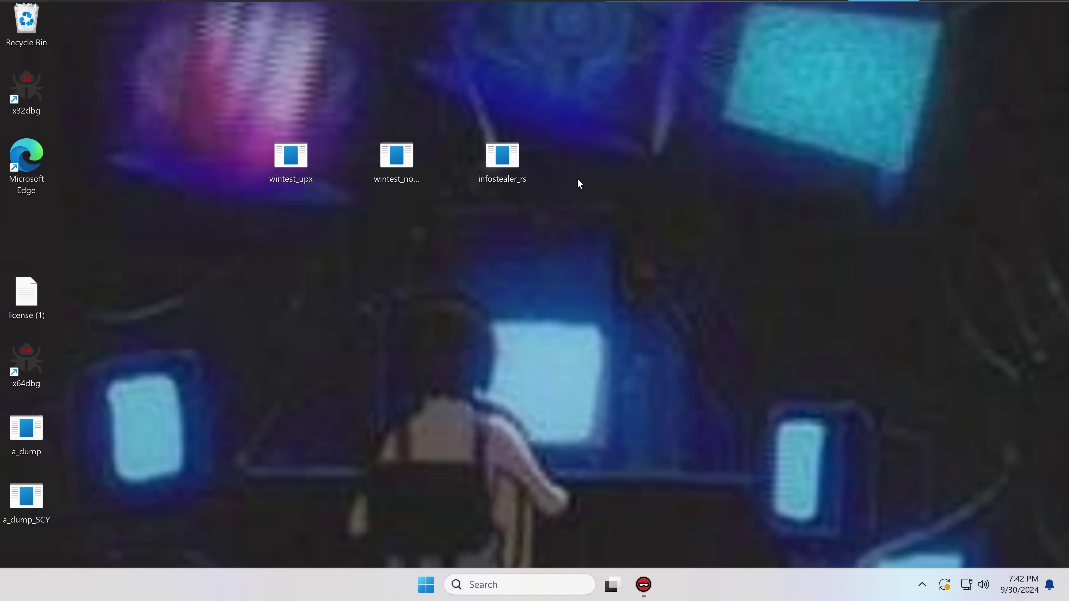
- Select wintest_nopacker and wintest_upx on the desktop to view their file details
left_click(396, 153)
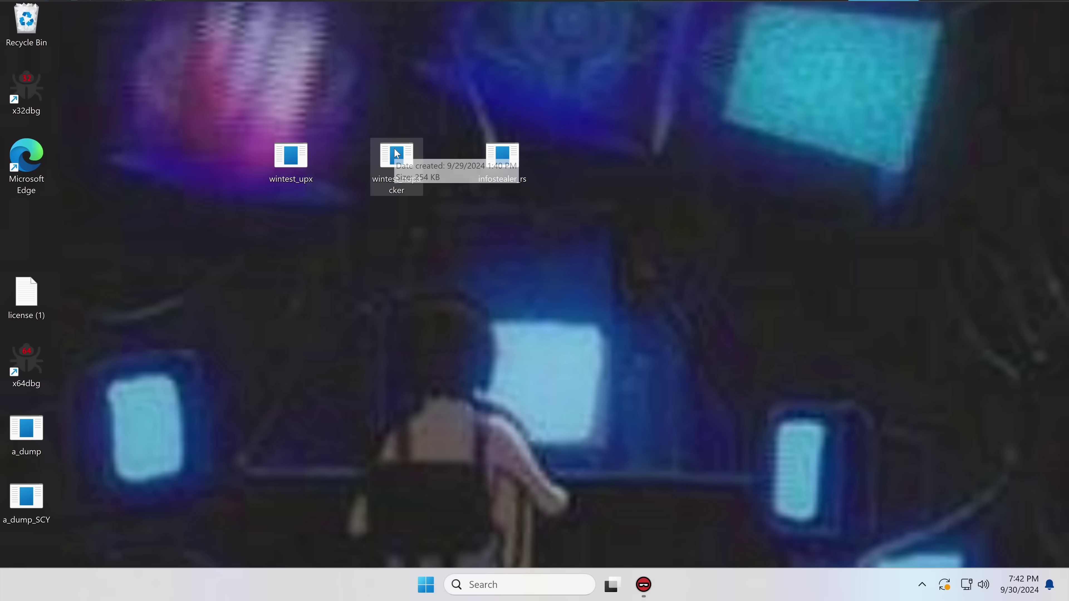
left_click(317, 161)
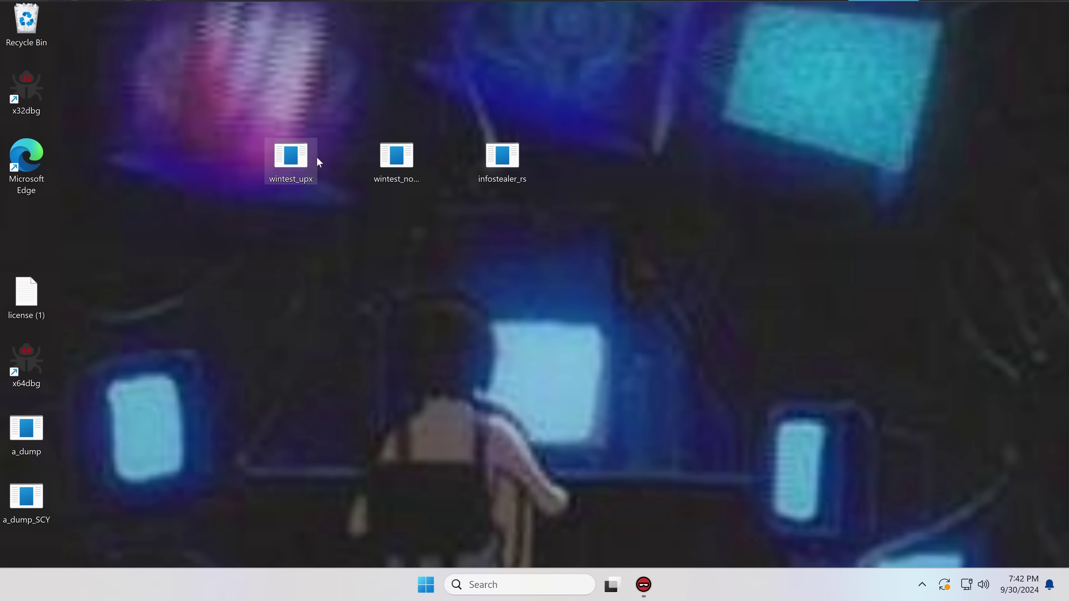
left_click(408, 154)
mouse_move(407, 150)
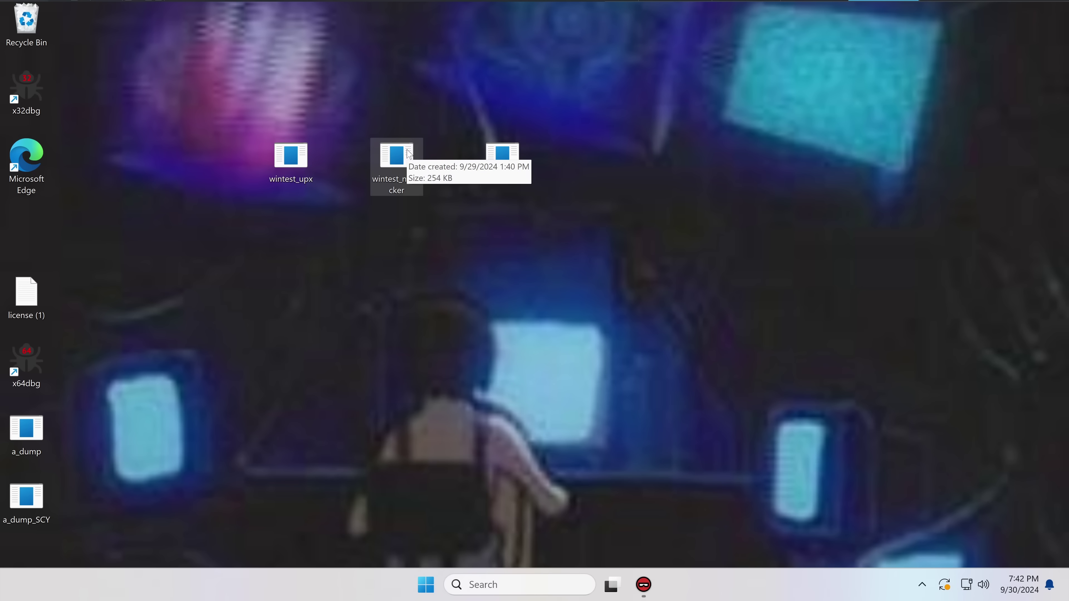
- Open the Win+X quick list of system tools from the Start button
left_click(358, 213)
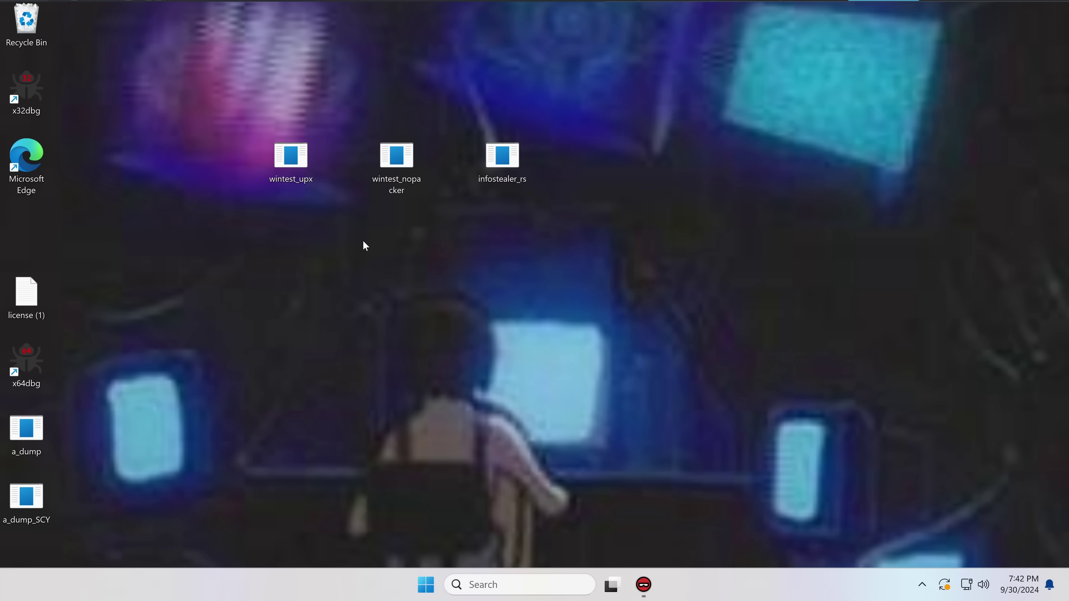
right_click(362, 240)
right_click(425, 584)
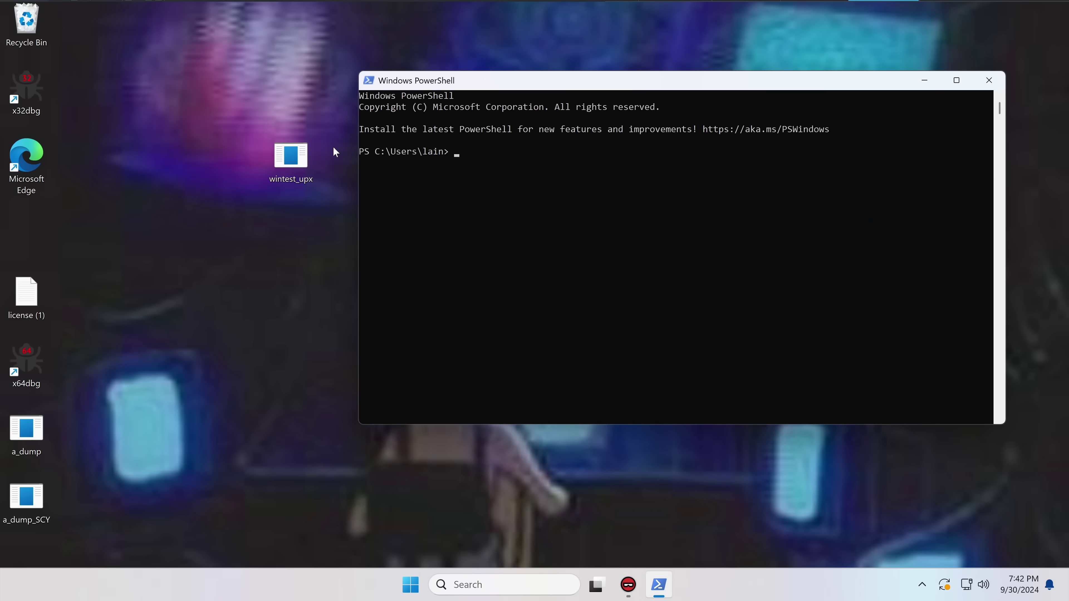
- Run wintest_upx.exe in PowerShell, see its 16-core, 2-NUMA-node report, then close the console
left_click_drag(593, 197, 591, 196)
key("Return")
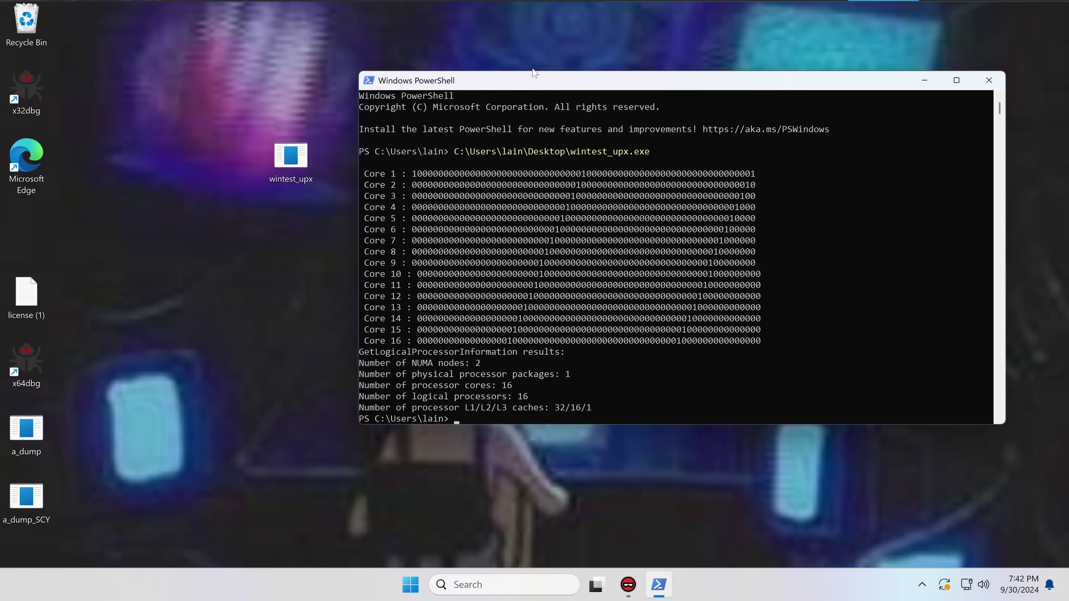
left_click_drag(533, 75, 382, 156)
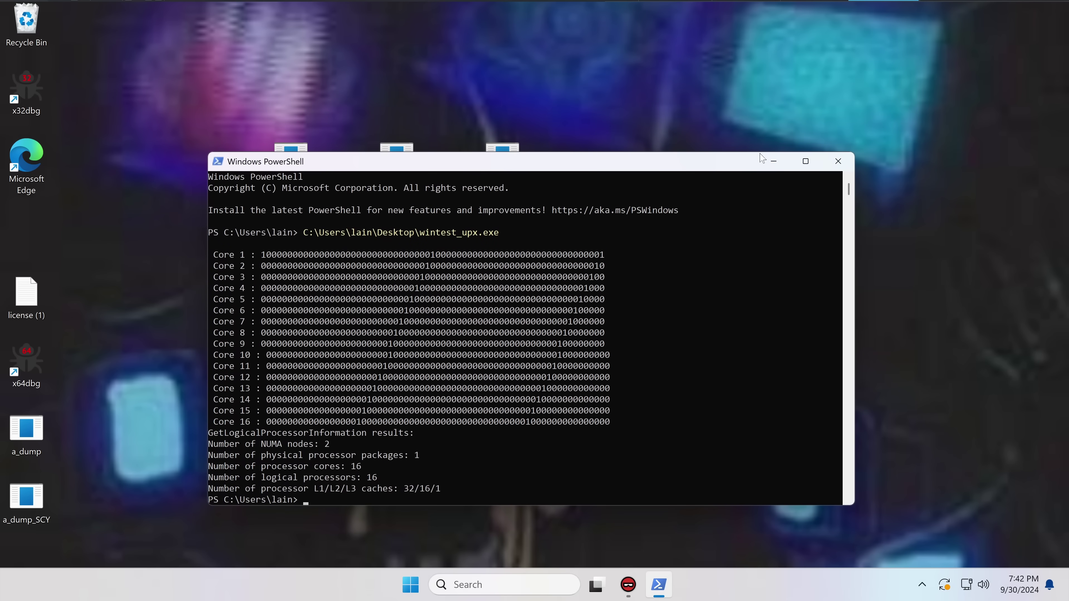
left_click(848, 165)
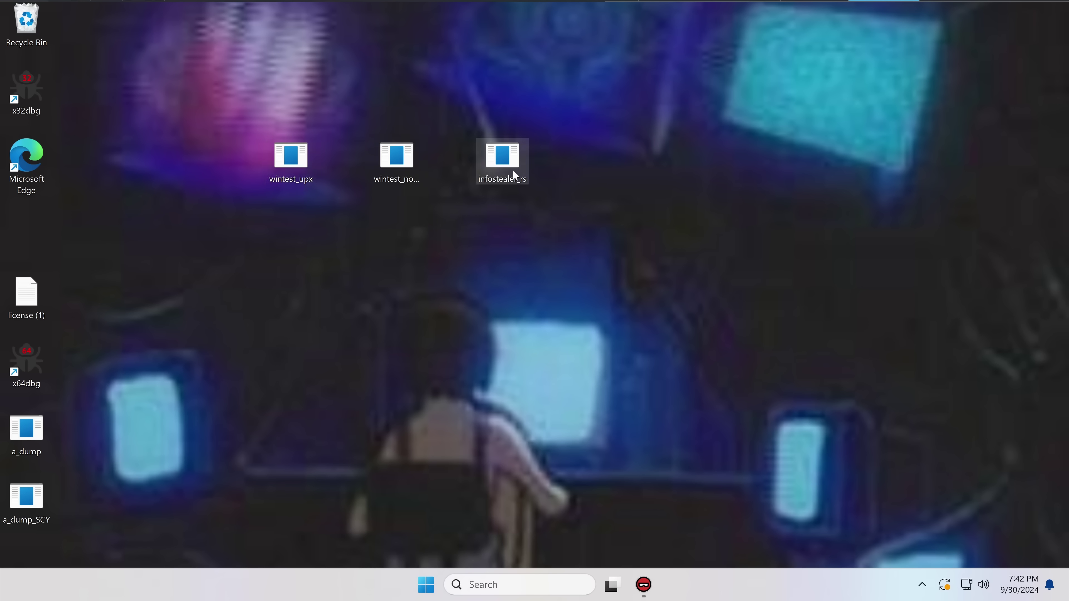
- Check the 252 KB infostealer_rs file's details and launch it
mouse_move(500, 176)
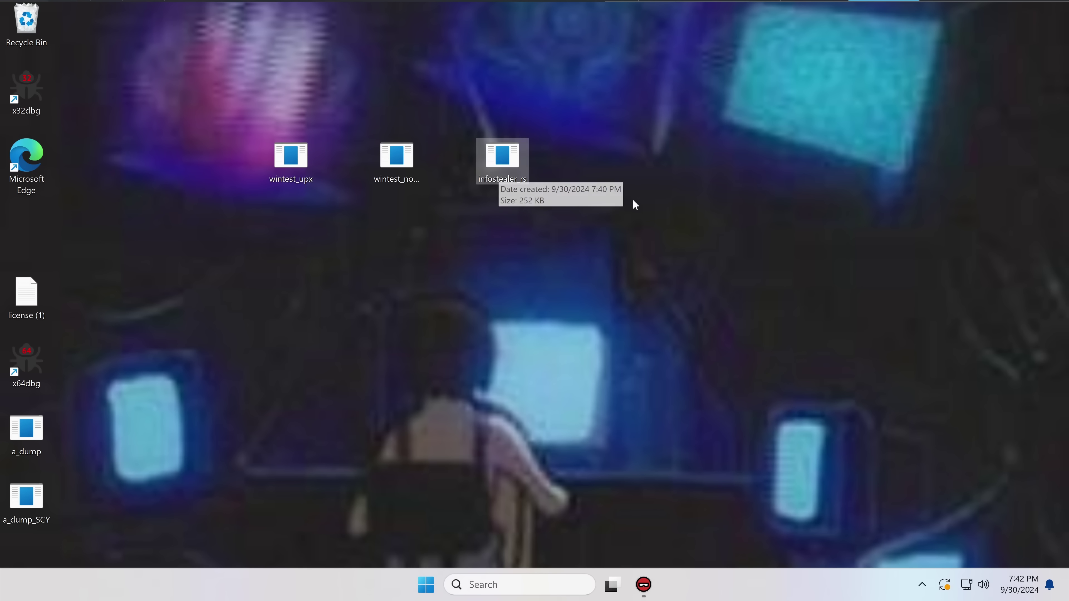
double_click(501, 170)
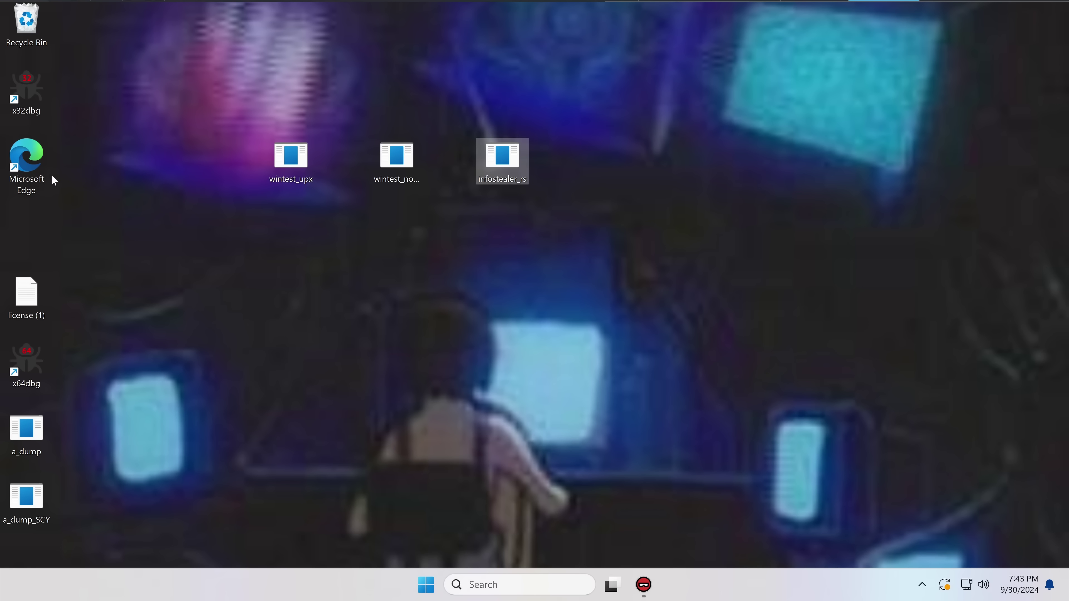
- Load virustotal.com in Edge and upload wintest_upx for scanning
double_click(30, 176)
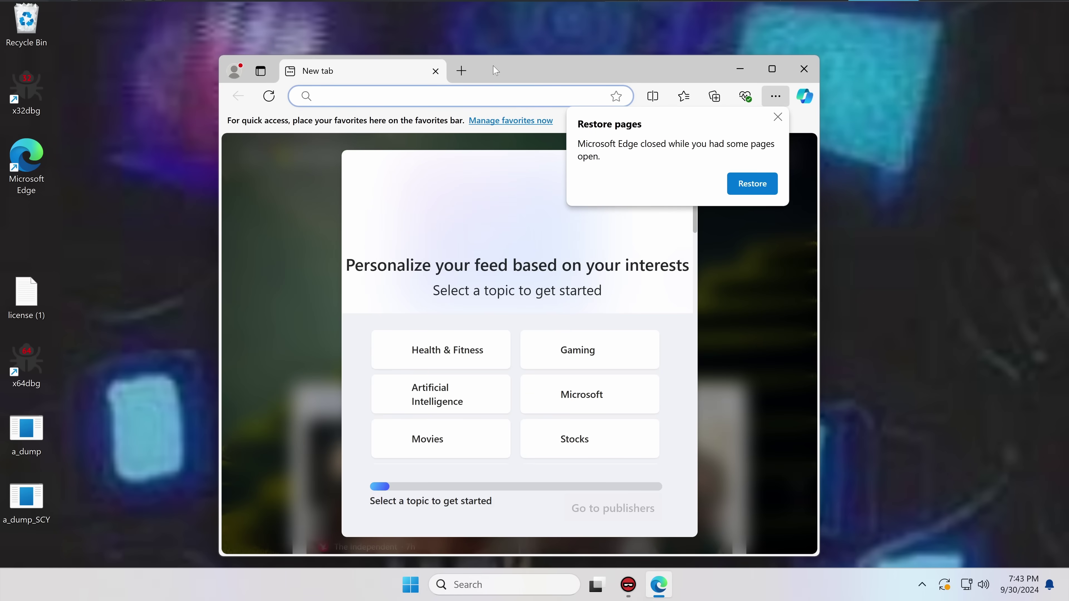
left_click_drag(486, 70, 711, 83)
type("vi")
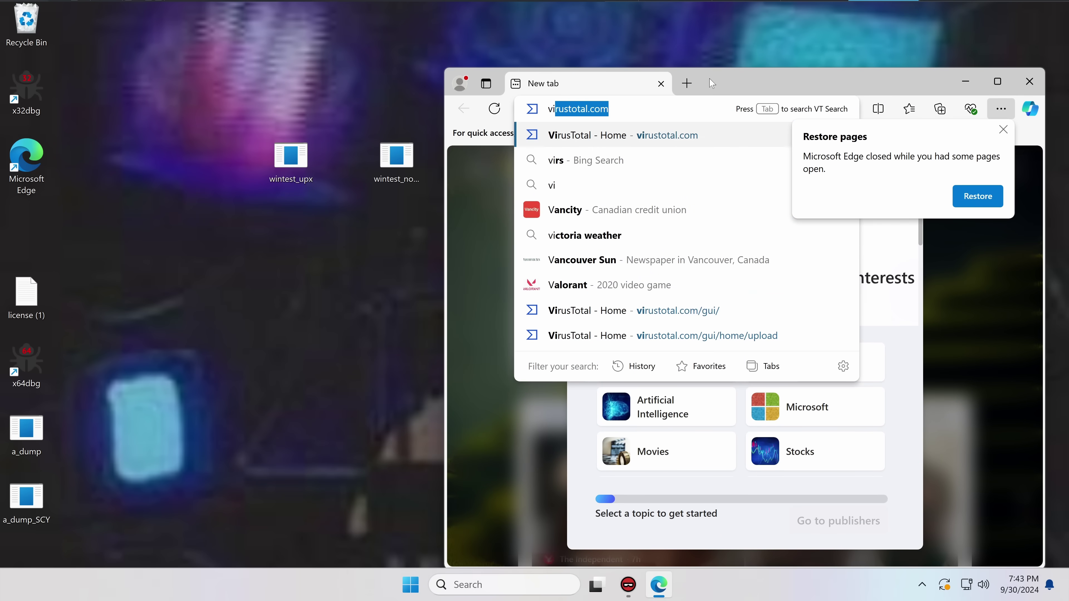
key("Return")
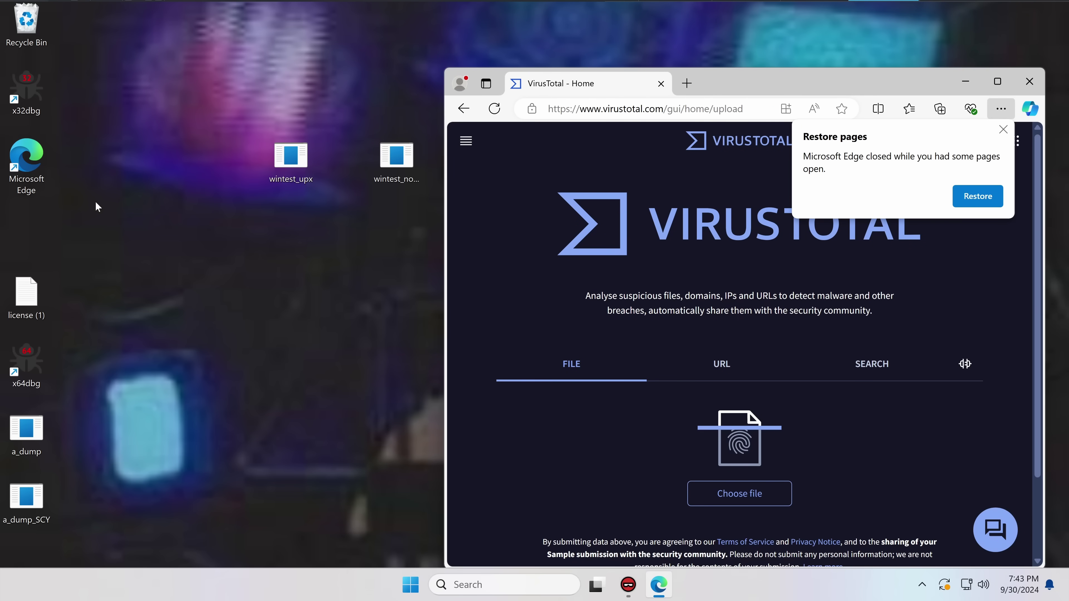
left_click_drag(294, 171, 688, 391)
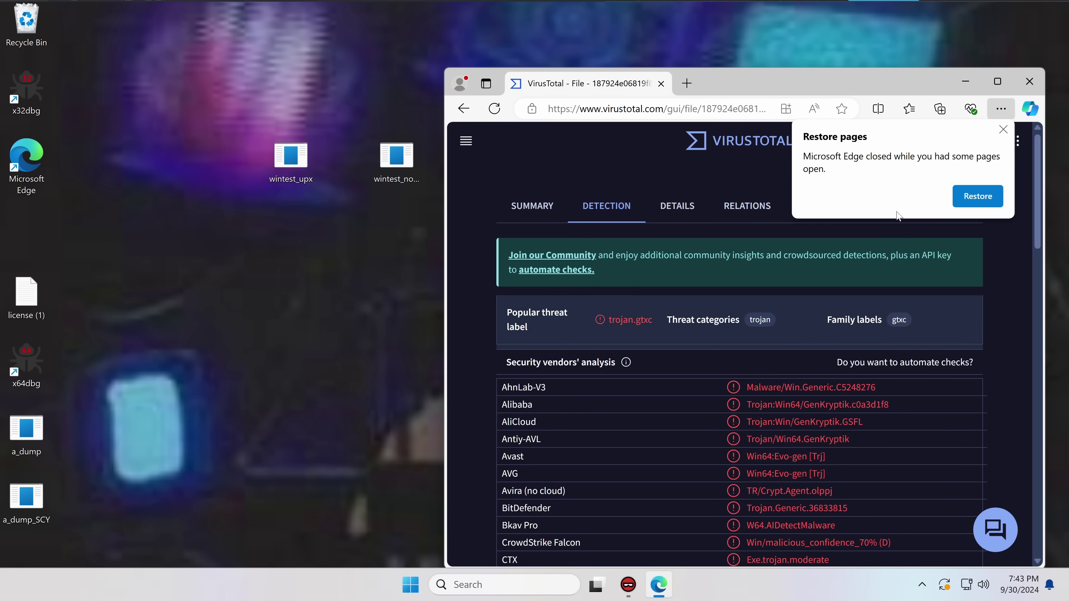
- Dismiss Restore pages and review detections like Trojan.Generic.36833815 and W64.AIDetectMalware
left_click(1003, 129)
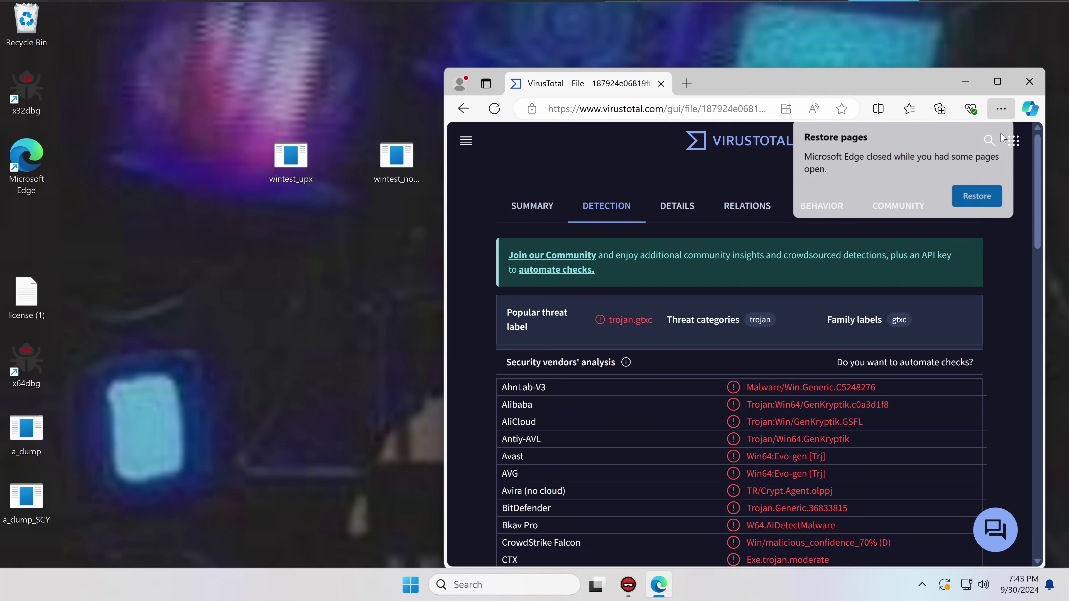
scroll(608, 247, "down", 1)
scroll(607, 243, "down", 1)
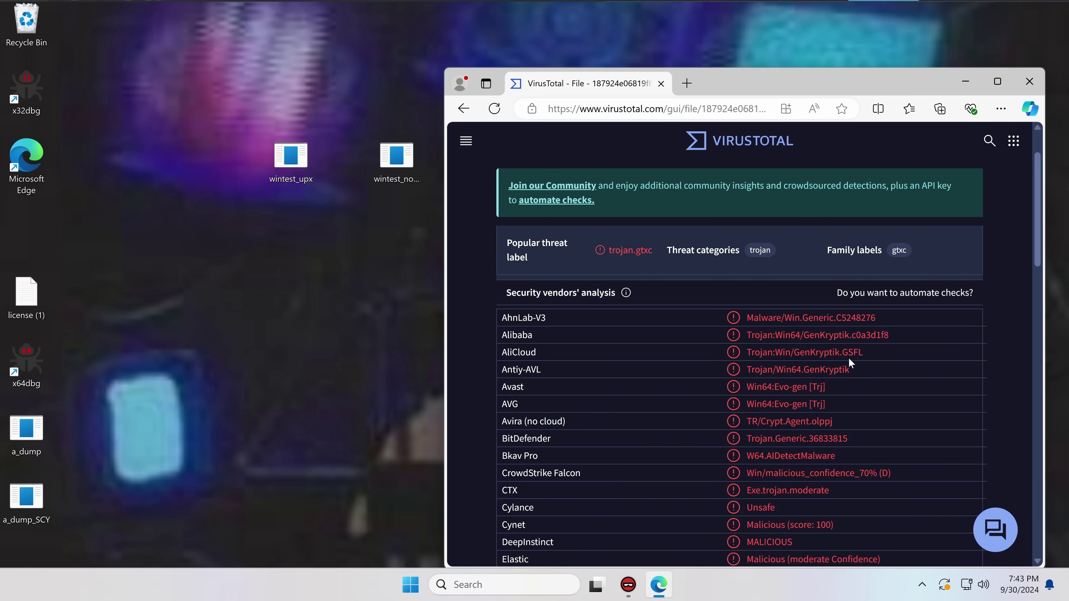
left_click_drag(755, 88, 565, 52)
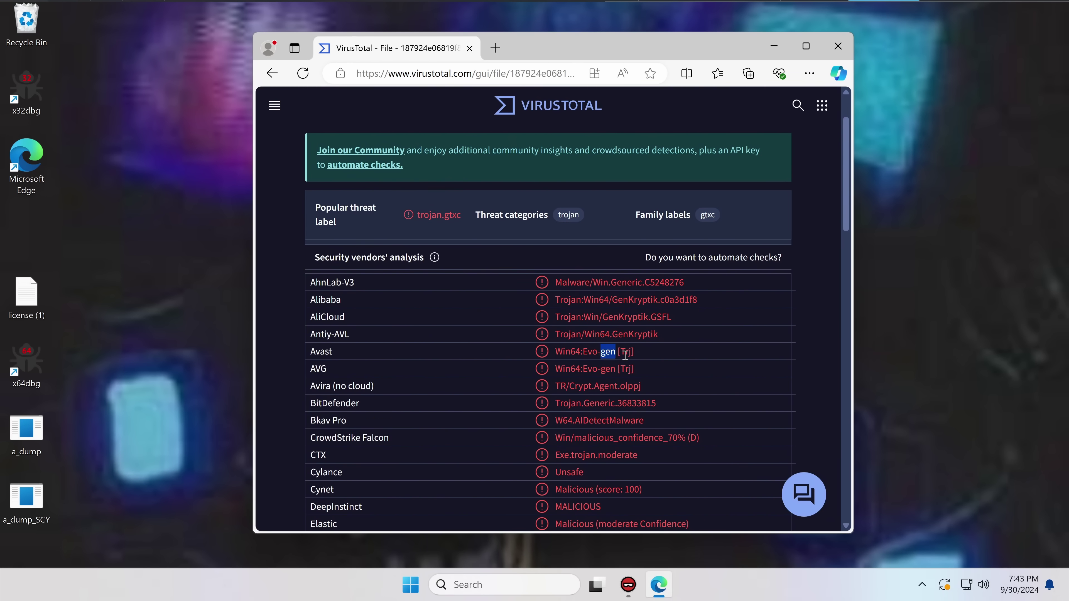
left_click_drag(557, 386, 651, 414)
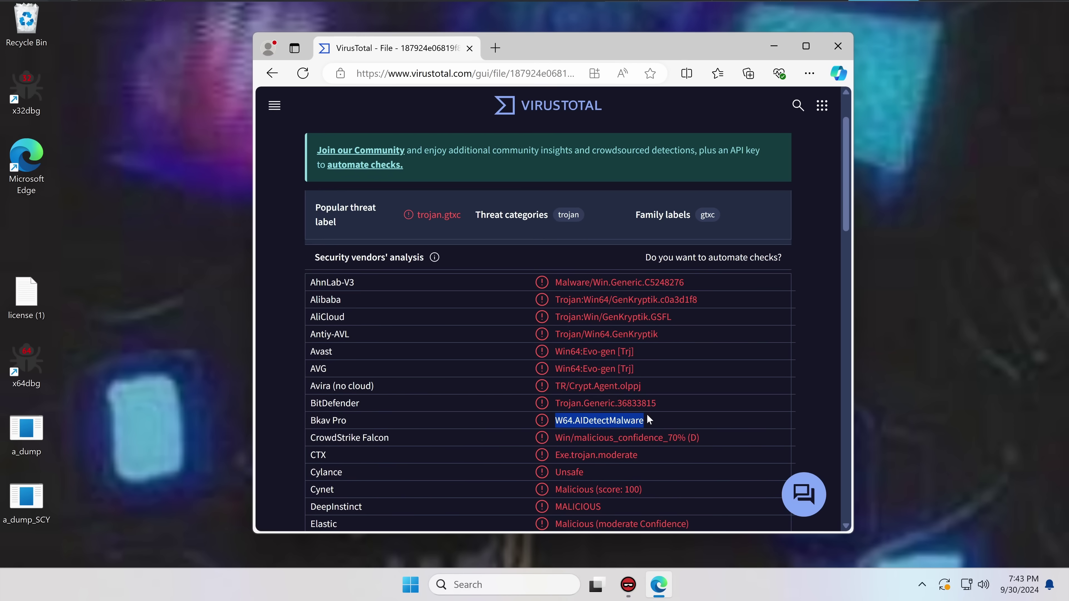
left_click(639, 419, "shift")
left_click(567, 419)
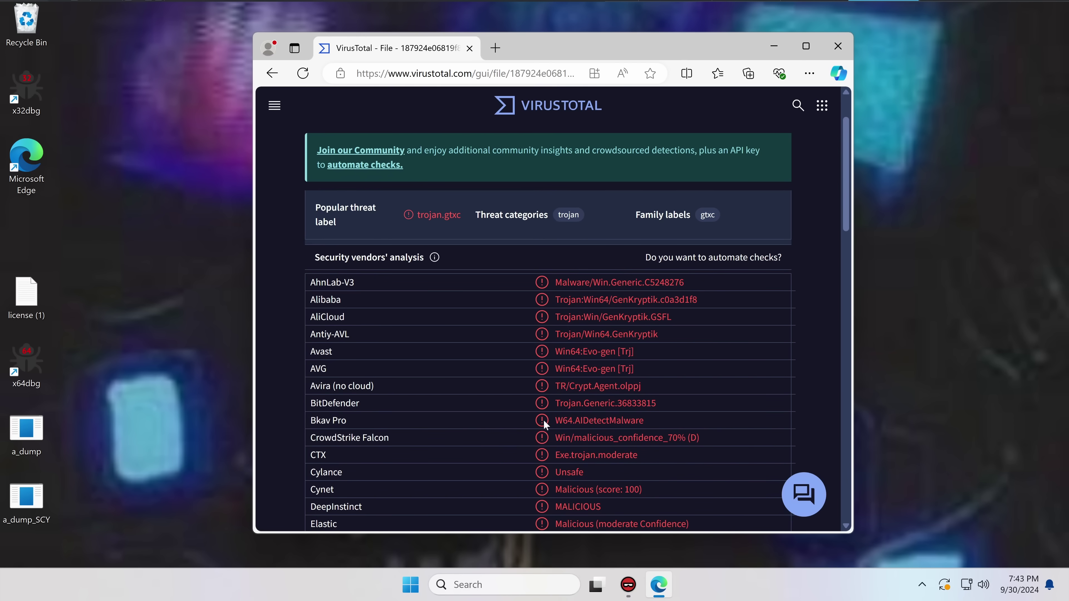
left_click_drag(543, 420, 727, 427)
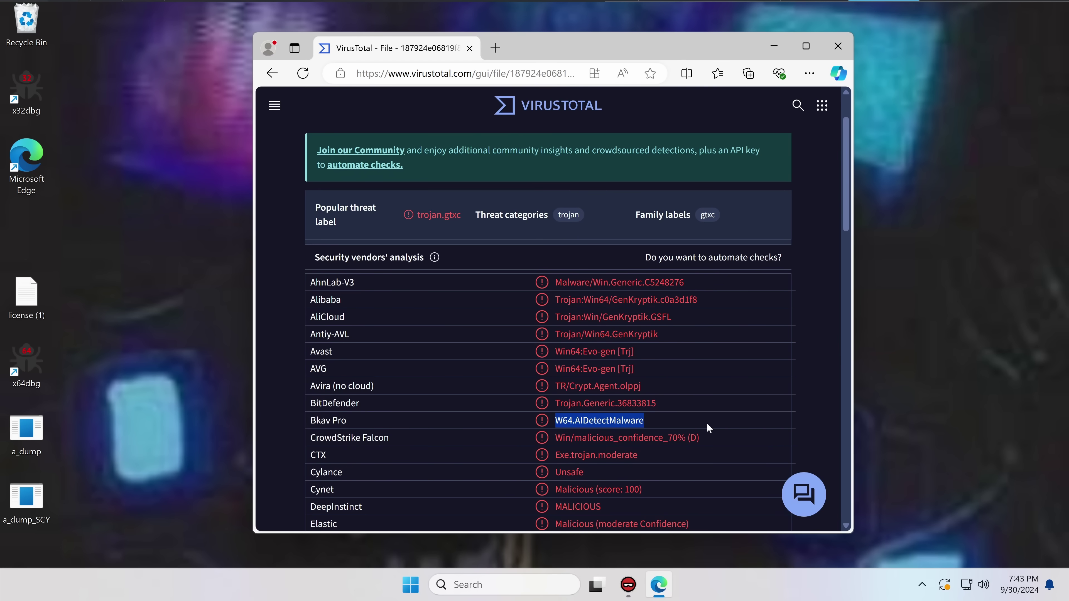
left_click(639, 430)
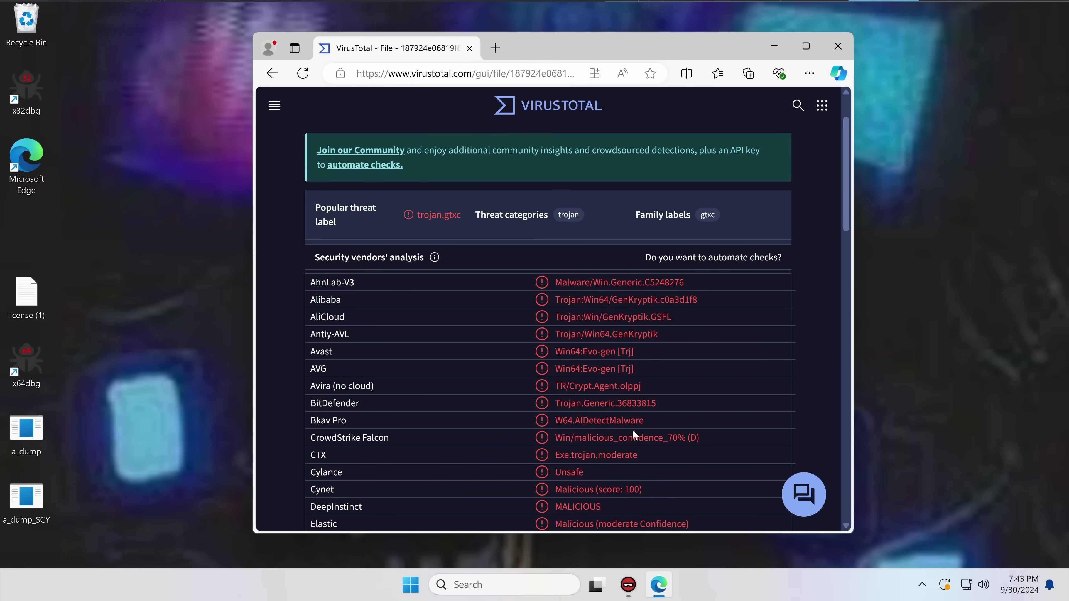
- Read further down the wintest_upx vendor list through Trapmine and Trellix (HX), then scroll back up
scroll(632, 430, "down", 4)
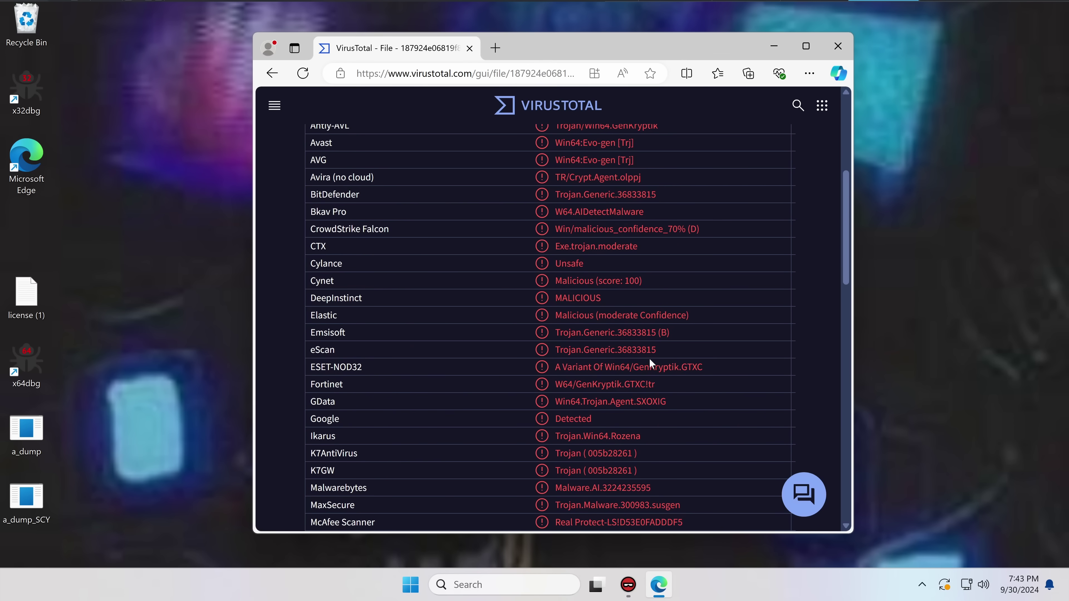
scroll(640, 366, "down", 2)
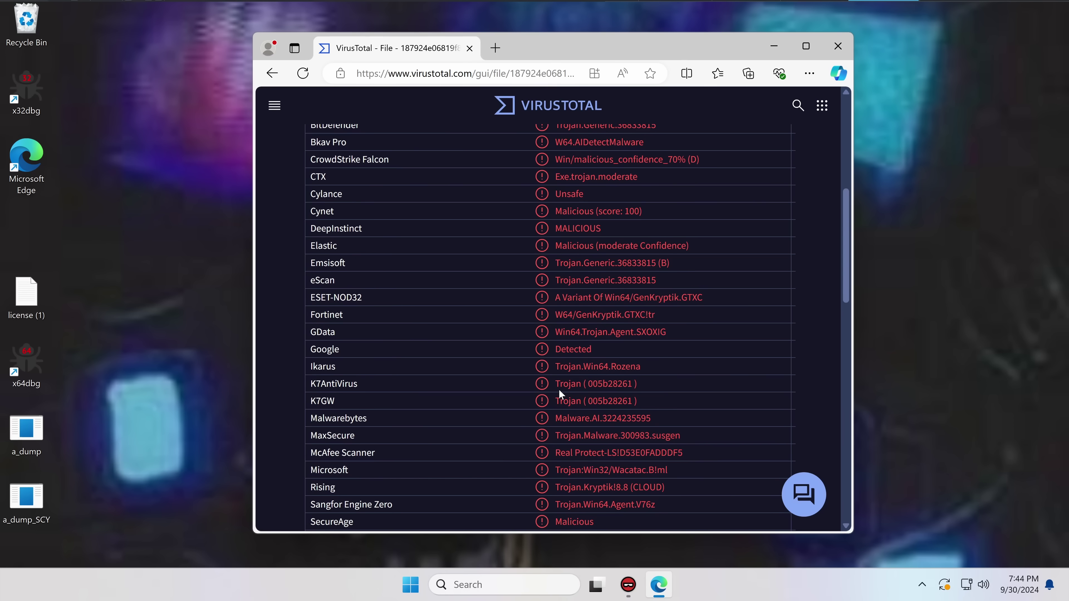
left_click_drag(675, 464, 544, 466)
scroll(544, 465, "down", 2)
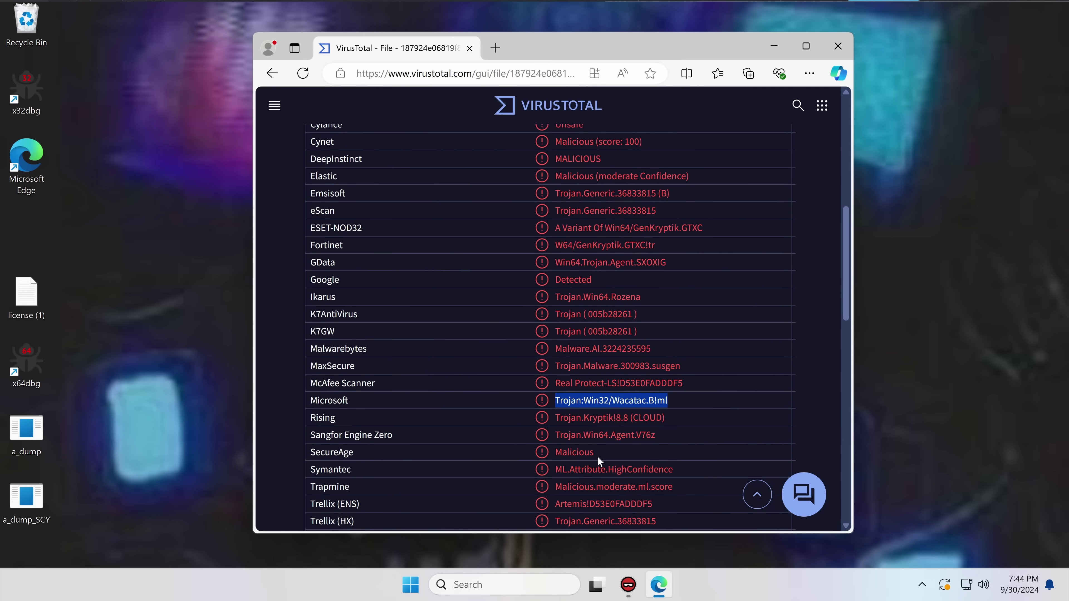
scroll(597, 456, "down", 2)
left_click_drag(551, 425, 631, 451)
left_click(648, 447)
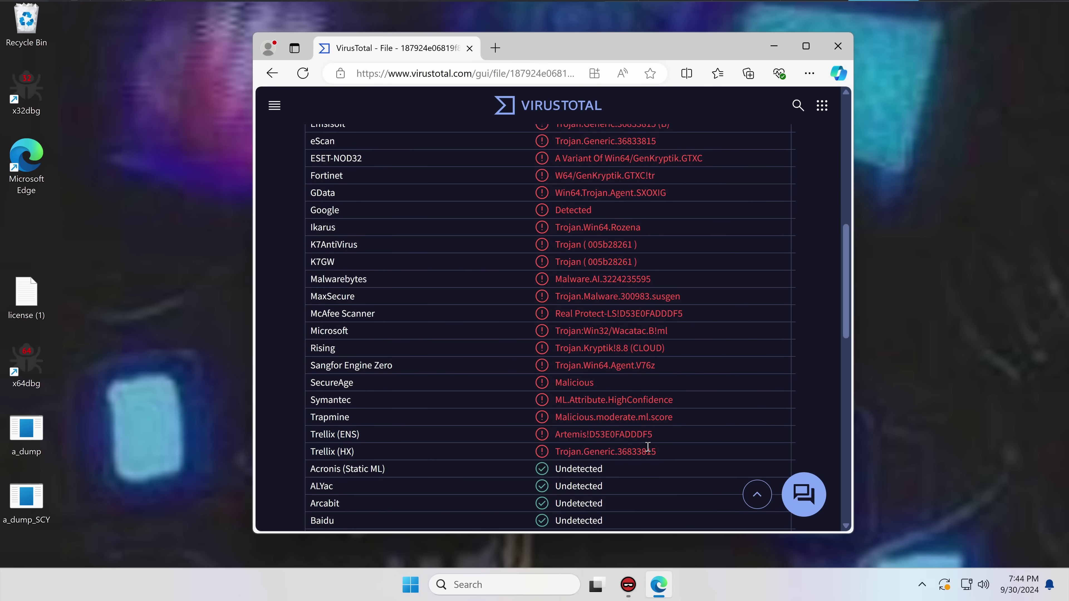
left_click_drag(537, 53, 693, 55)
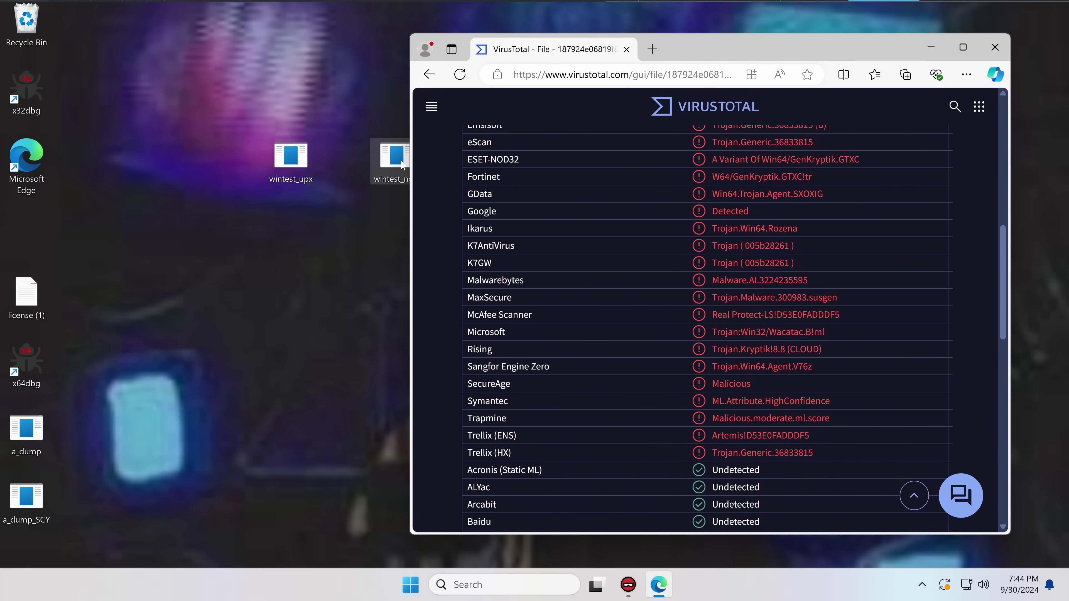
scroll(575, 180, "up", 1)
scroll(575, 181, "up", 10)
- Upload the other wintest file from the desktop to VirusTotal for scanning
left_click(700, 115)
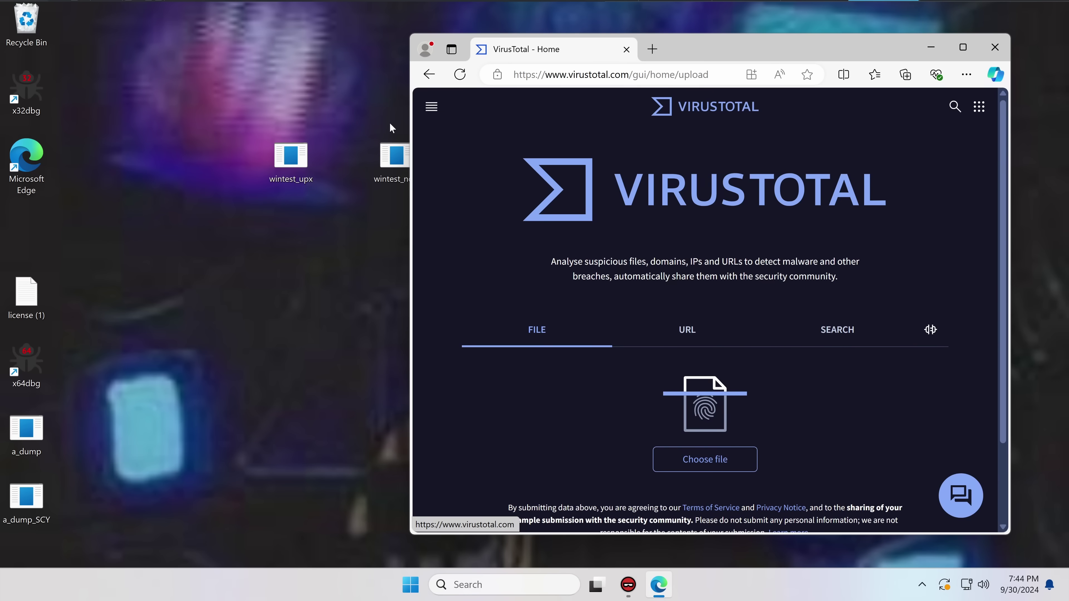
left_click_drag(393, 158, 660, 369)
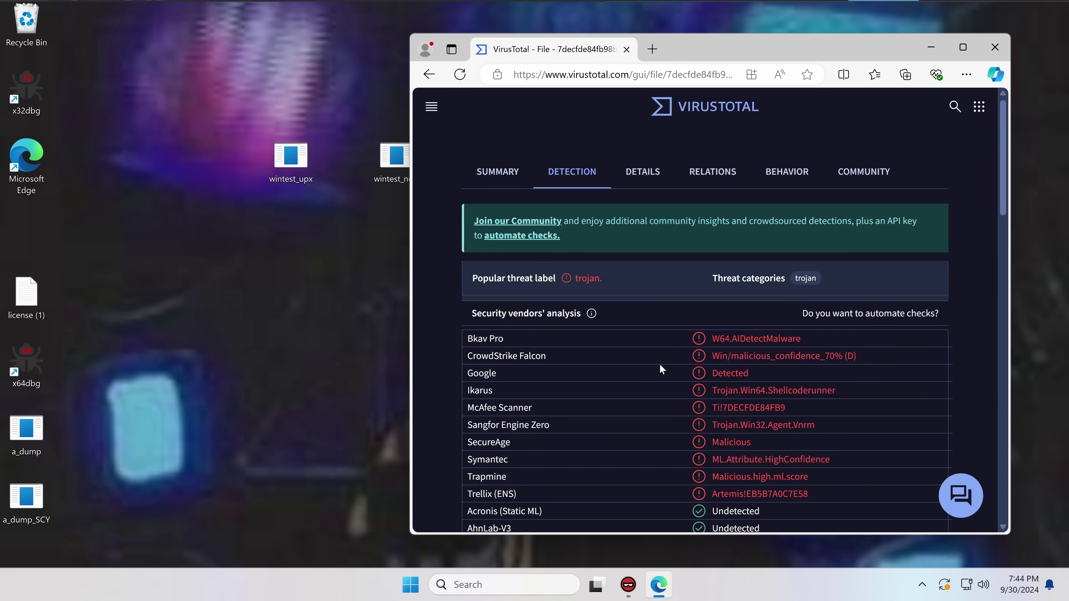
left_click_drag(692, 47, 525, 42)
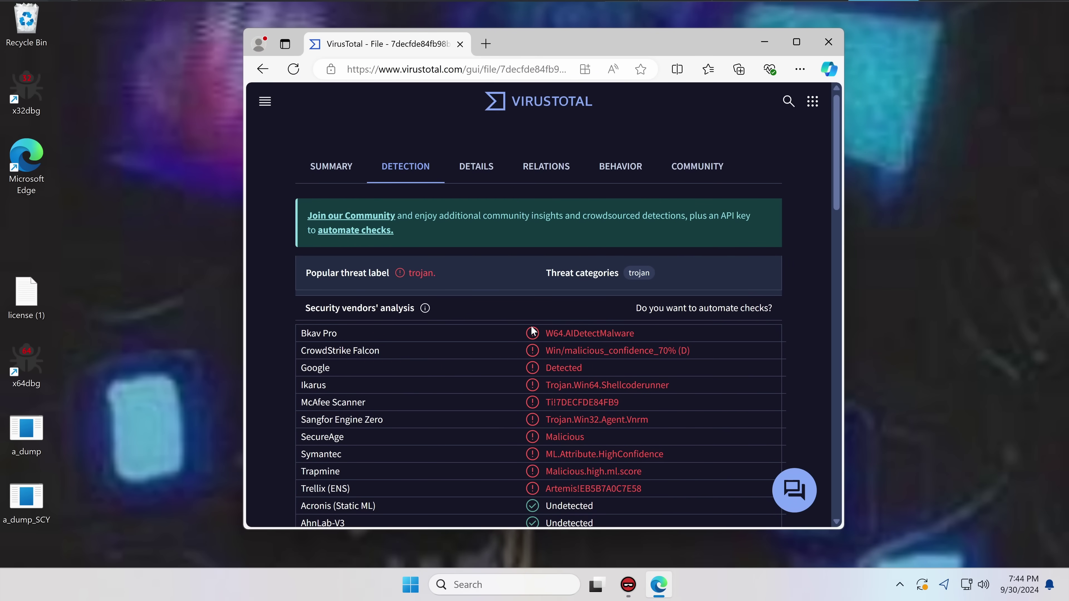
- Inspect the CrowdStrike, Ikarus Trojan.Win64.Shellcoderunner and Sangfor Vnrm detection names
left_click_drag(543, 349, 584, 369)
left_click(552, 383)
left_click_drag(545, 385, 674, 385)
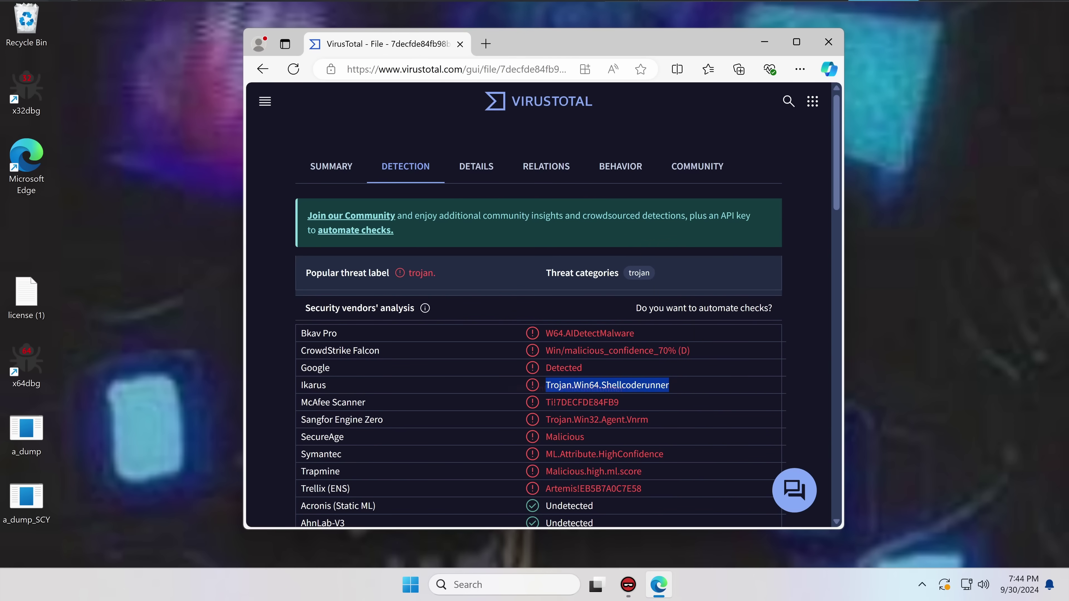
left_click(635, 385)
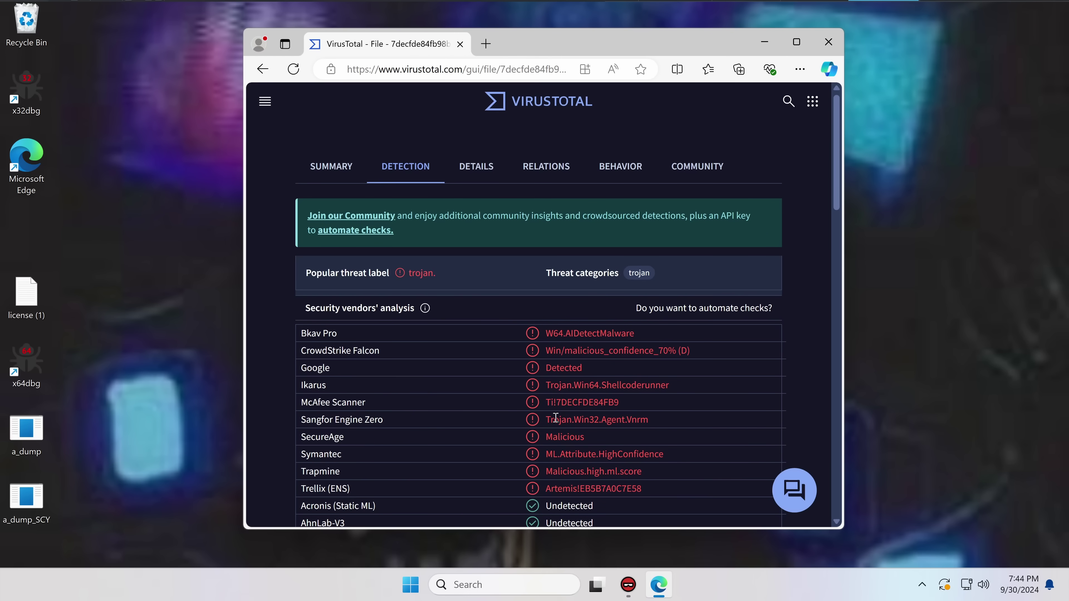
double_click(635, 421)
- Search Bing for 'Vnrm', skim the results, and return to the VirusTotal report
right_click(637, 424)
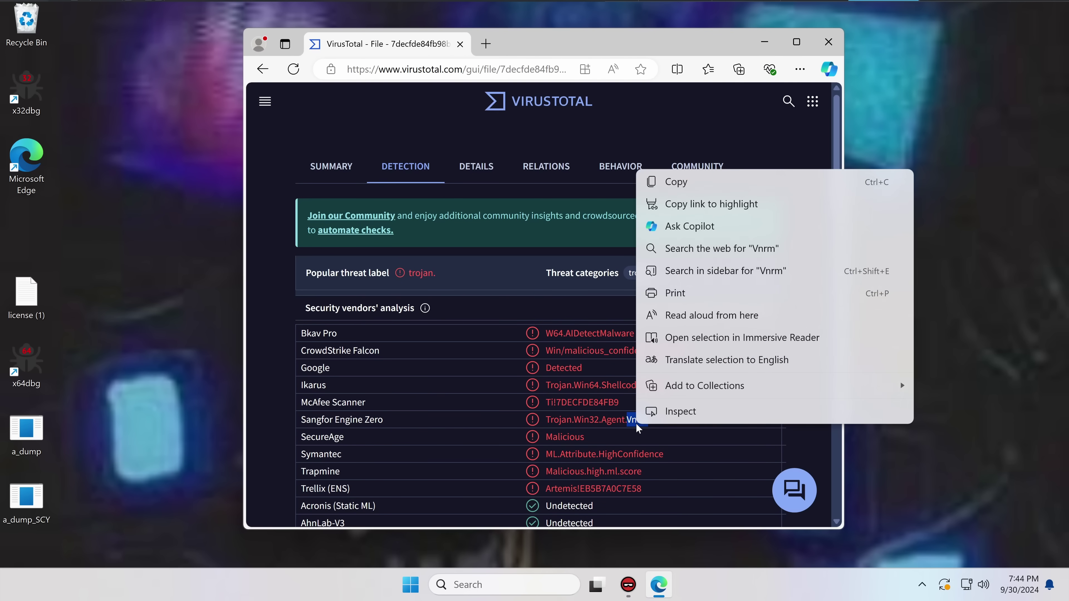
left_click(716, 247)
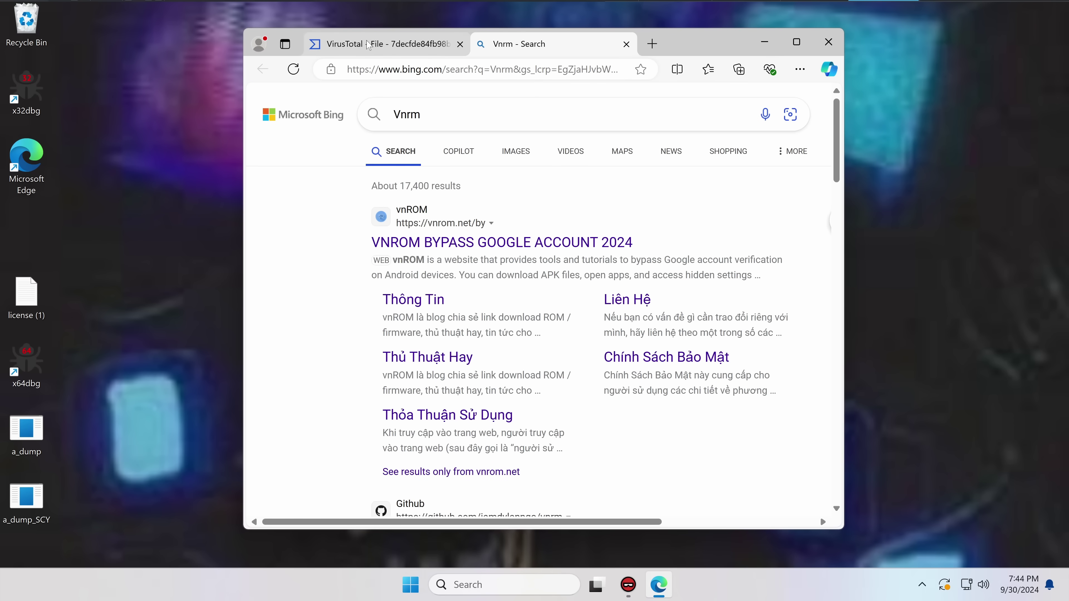
scroll(449, 270, "down", 3)
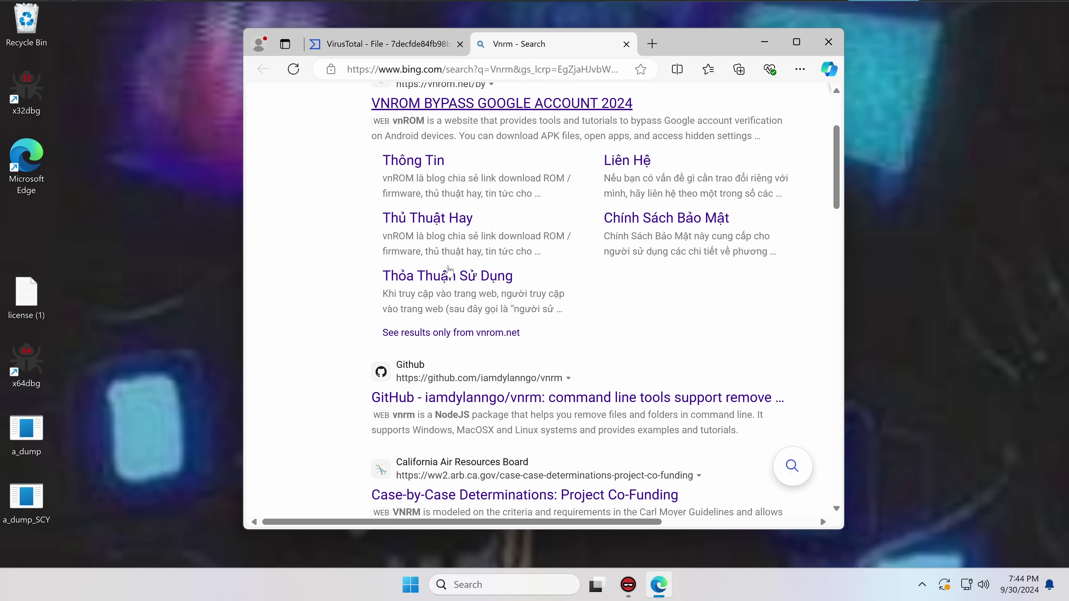
scroll(449, 270, "down", 4)
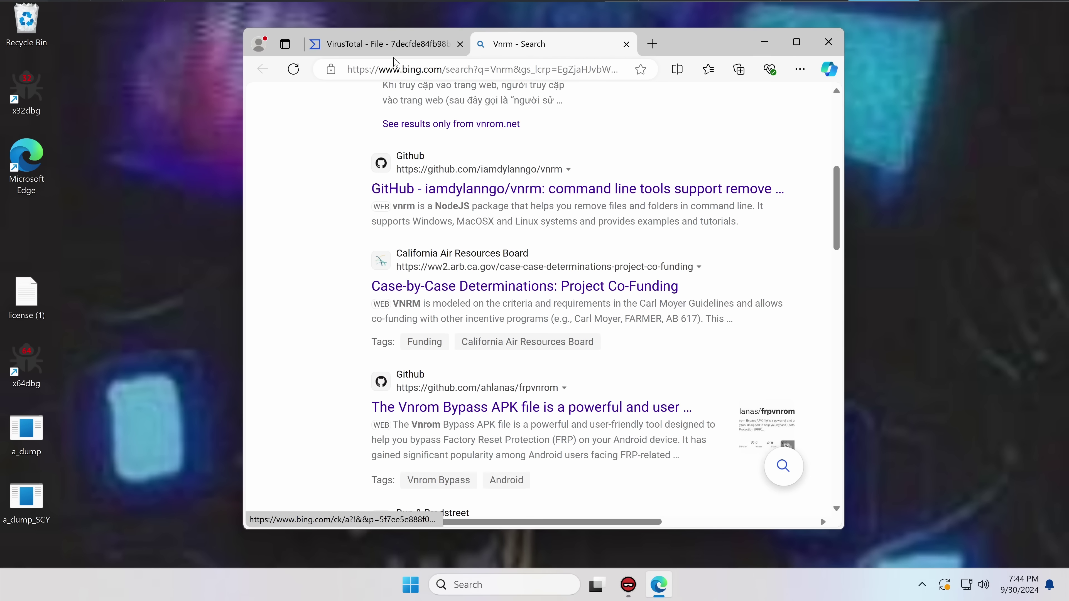
left_click(398, 50)
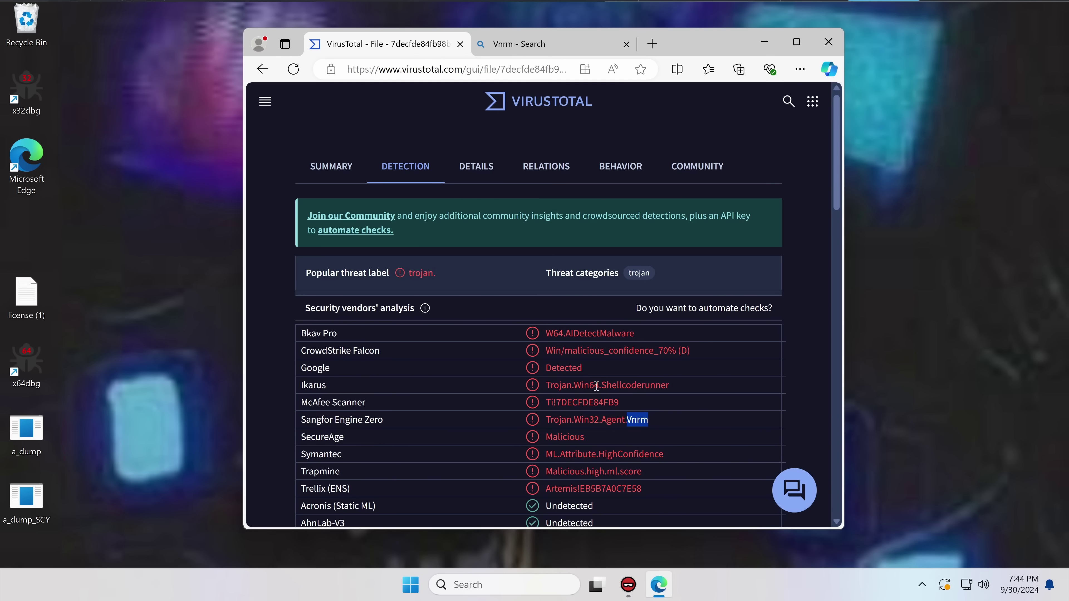
- Review the CrowdStrike detection, then open the VirusTotal home page in a third tab
left_click(587, 402)
left_click_drag(699, 350, 543, 357)
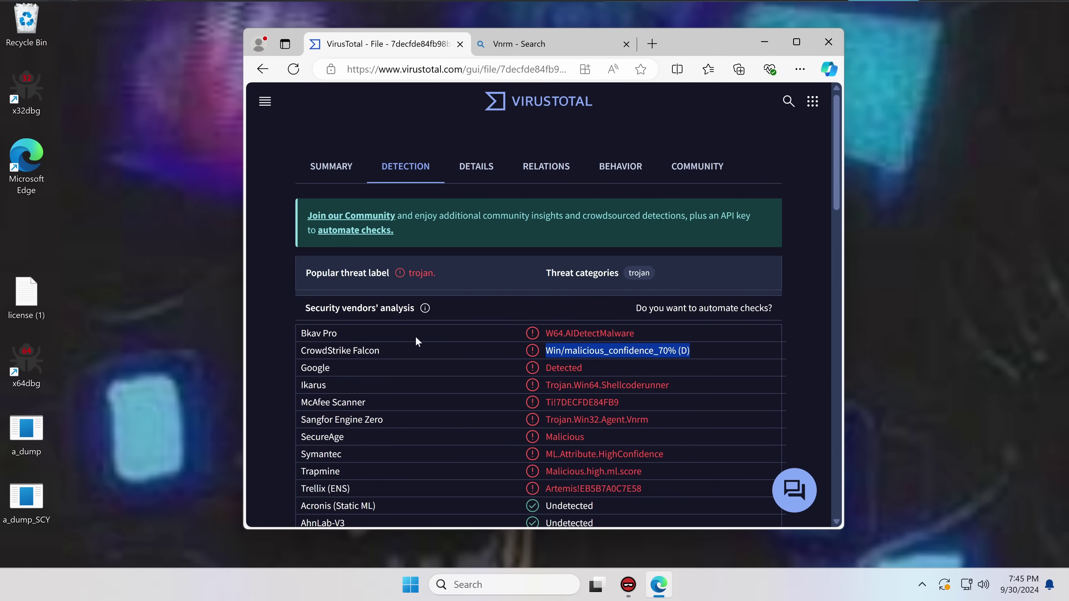
scroll(520, 334, "down", 1)
scroll(521, 334, "down", 2)
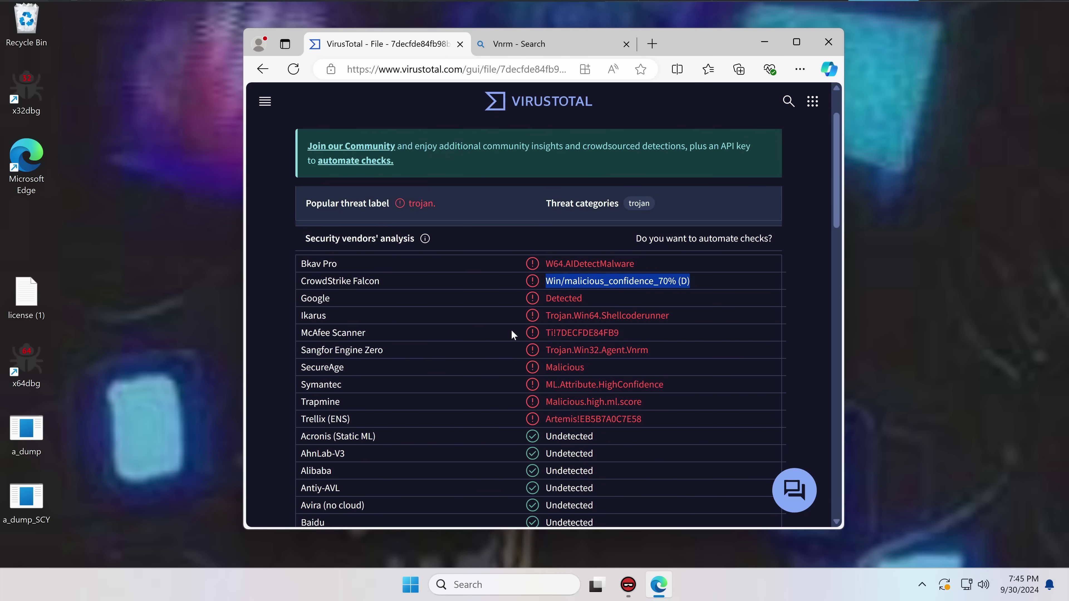
scroll(522, 135, "up", 2)
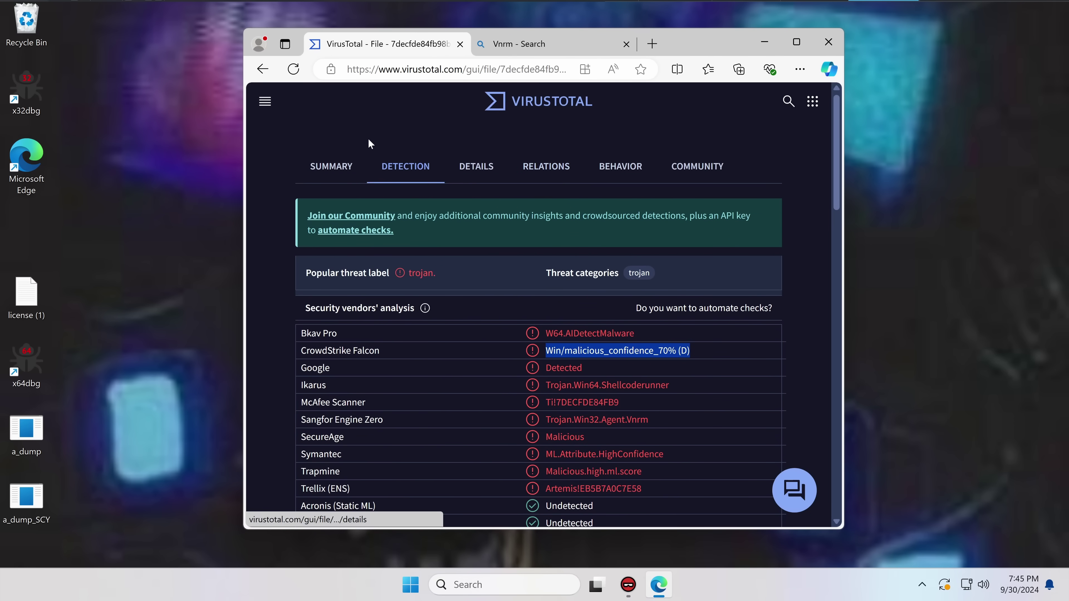
middle_click(502, 114)
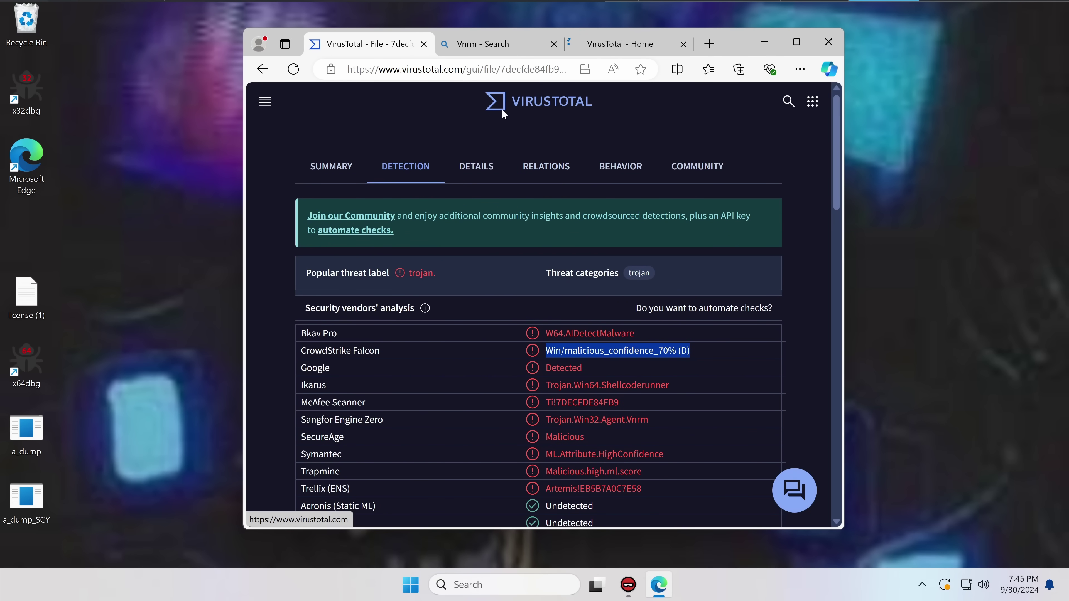
- Upload infostealer_rs from the desktop in the new VirusTotal tab
left_click(601, 37)
left_click_drag(733, 45, 639, 205)
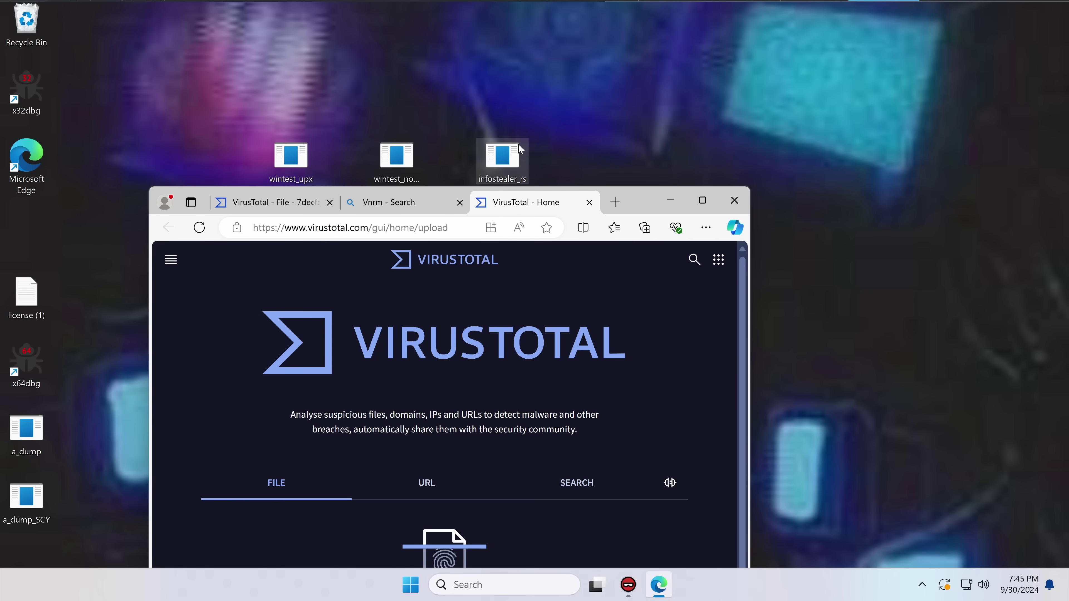
left_click_drag(520, 148, 536, 417)
left_click_drag(648, 201, 742, 23)
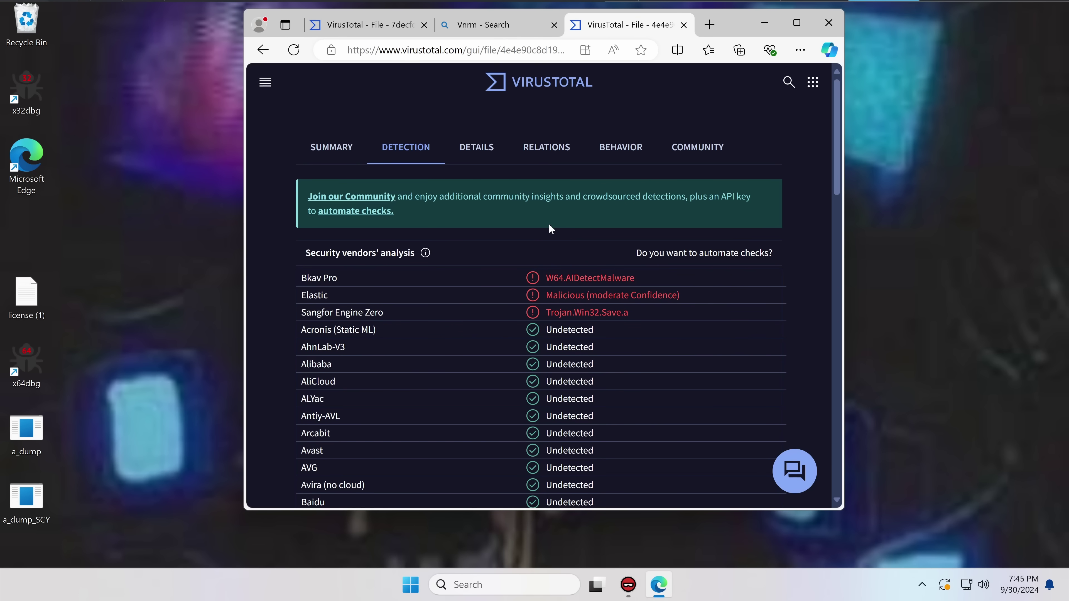
- Compare with the wintest report, then review the three detections including Sangfor's Trojan.Win32.Save.a
left_click(402, 26)
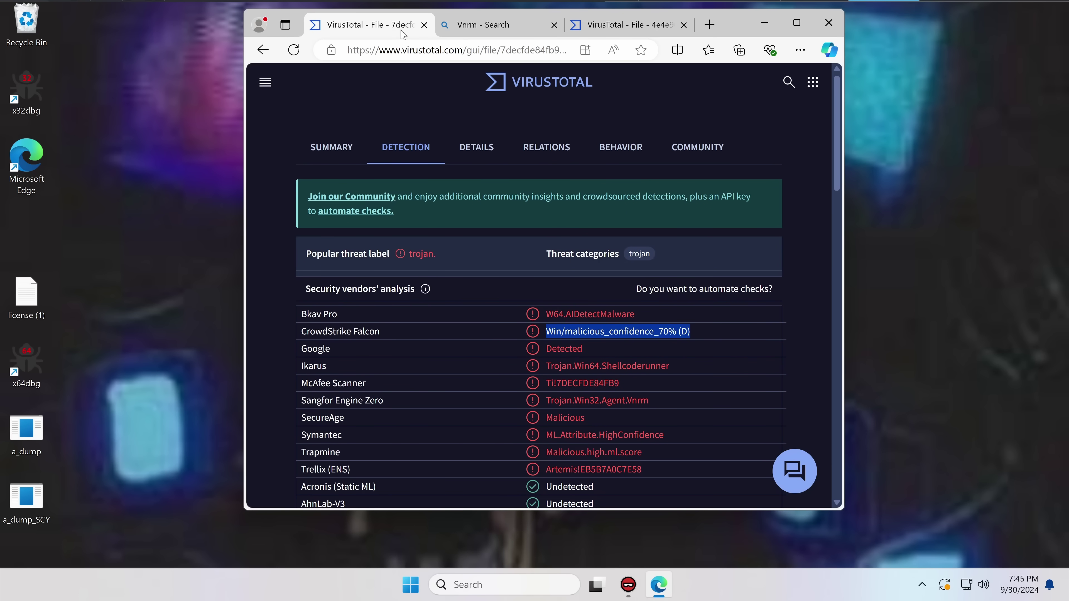
left_click(617, 30)
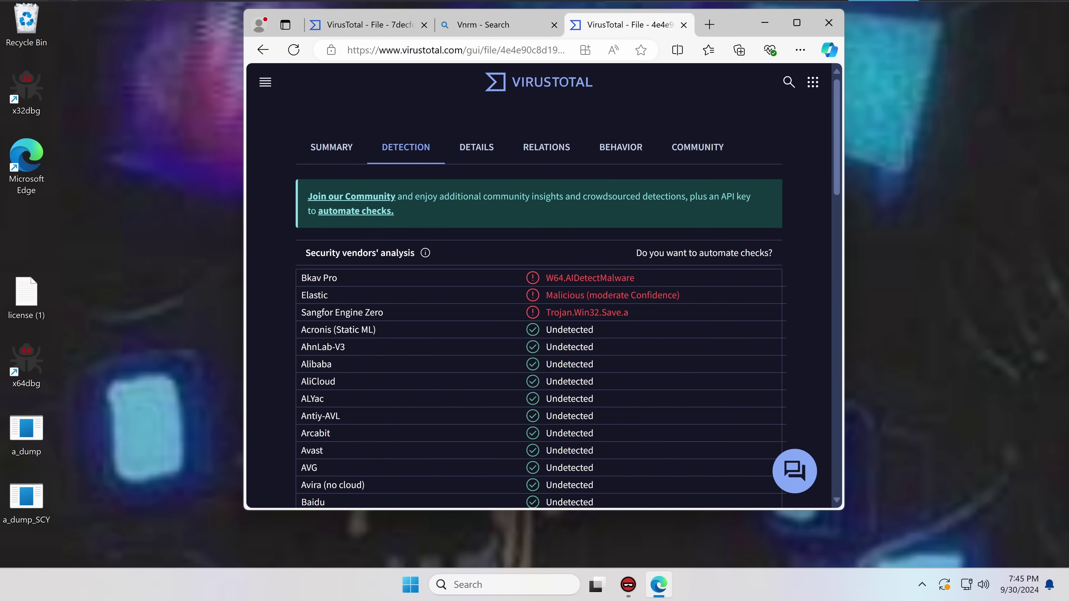
left_click_drag(699, 295, 621, 315)
scroll(599, 317, "down", 3)
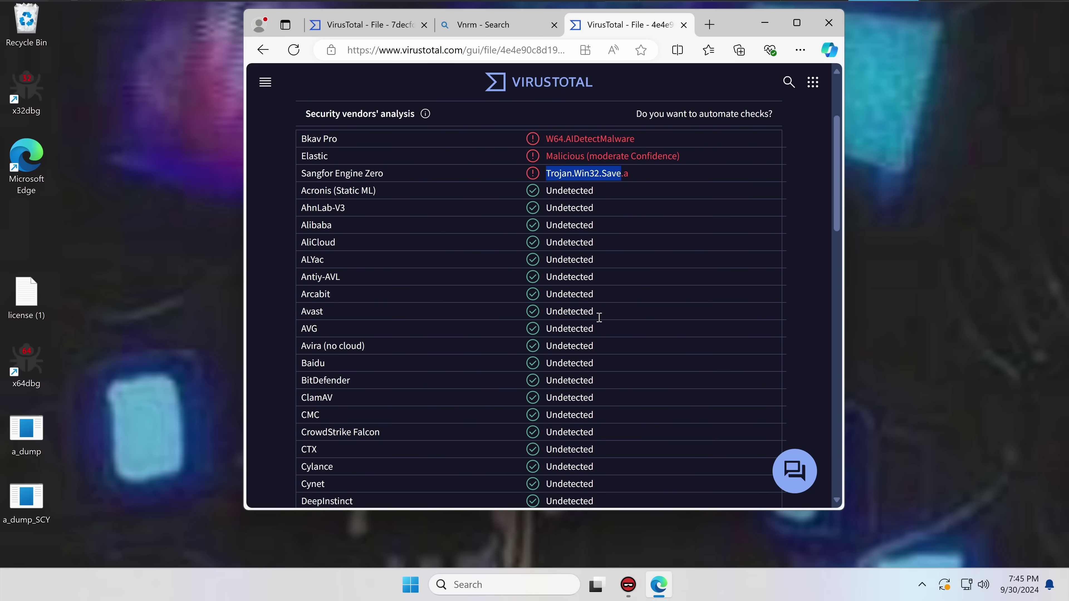
scroll(599, 318, "down", 20)
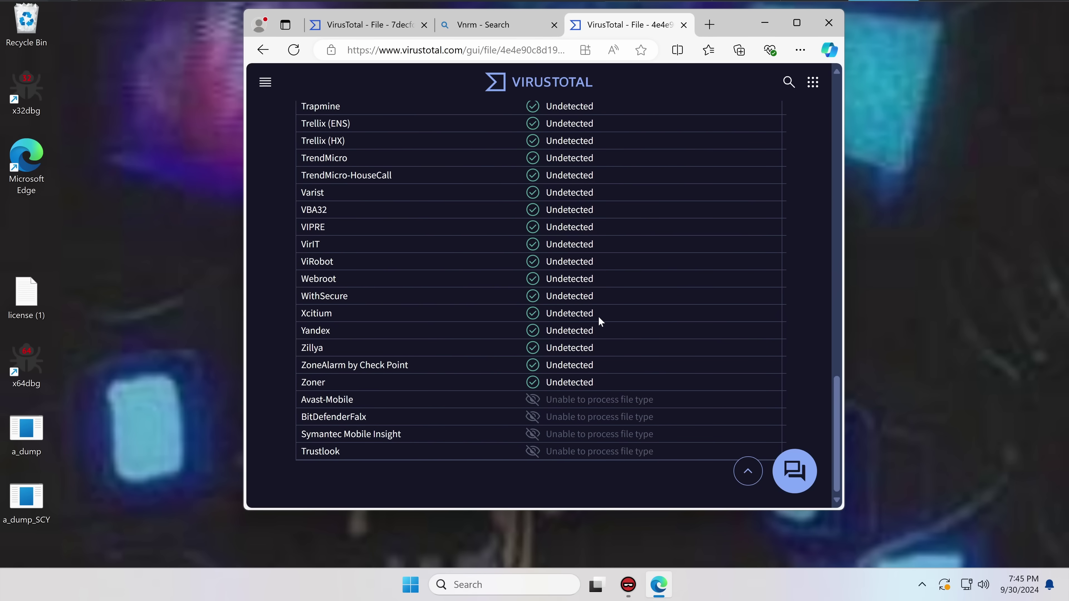
- Search the web for 'bitdefender', then refine the query to 'bitdefender free'
scroll(597, 315, "up", 20)
left_click(507, 54)
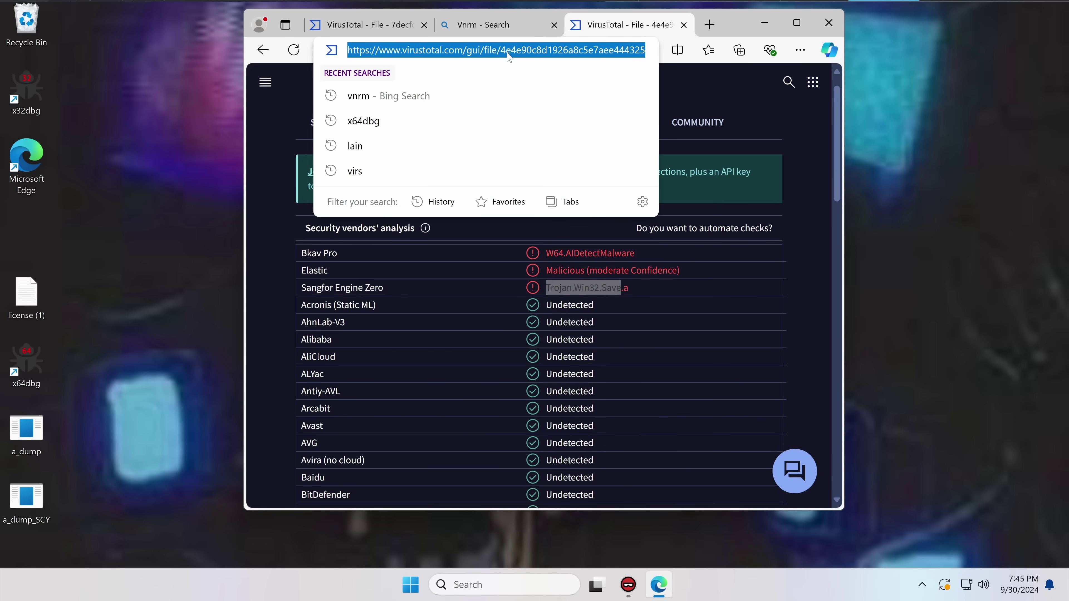
type("bitdefender")
key("Return")
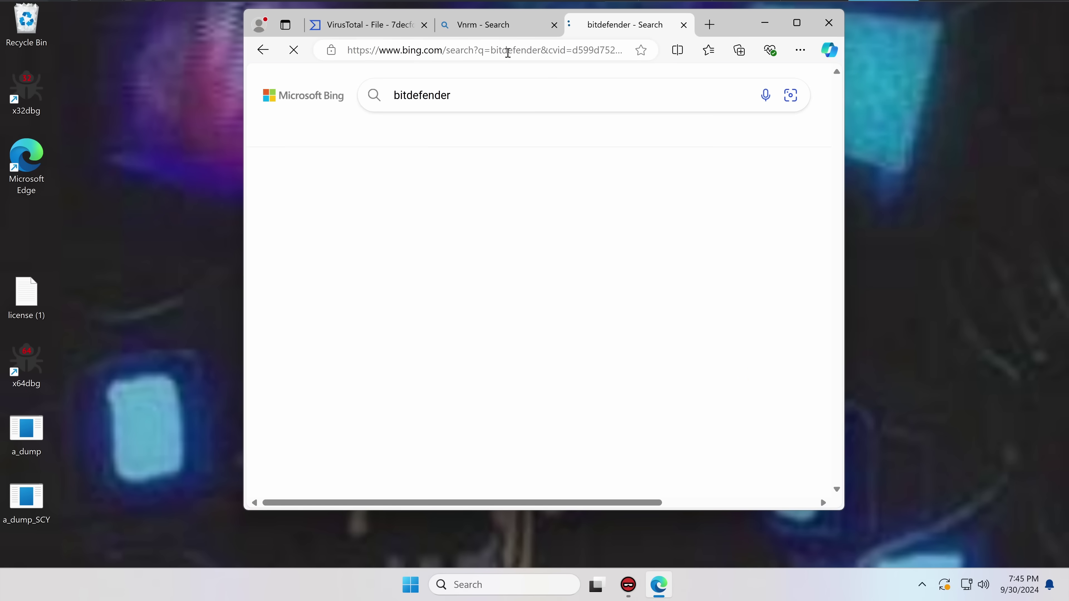
left_click(476, 105)
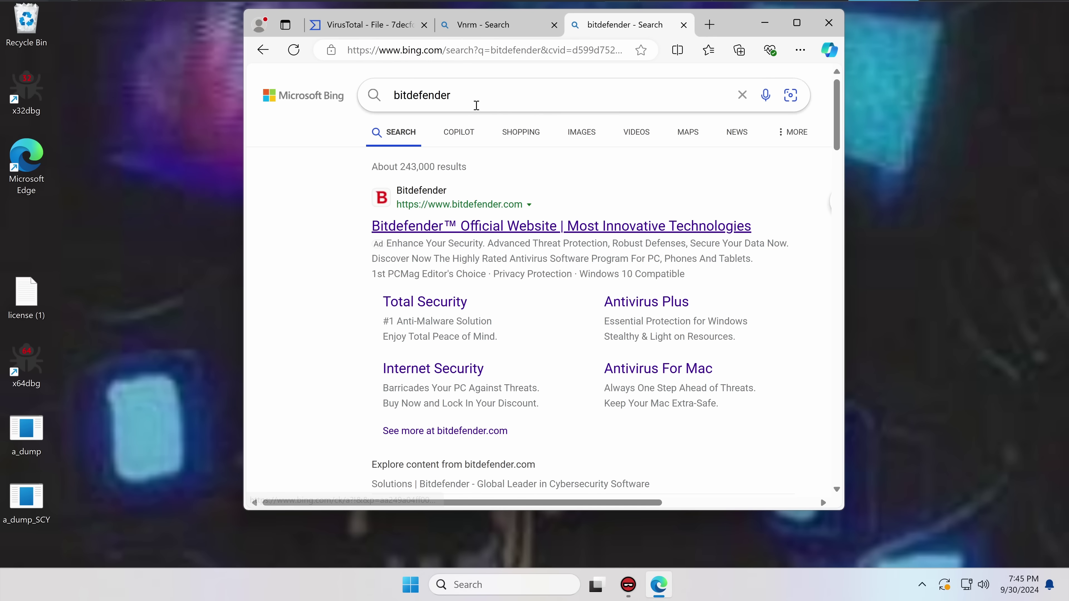
type("free")
key("Return")
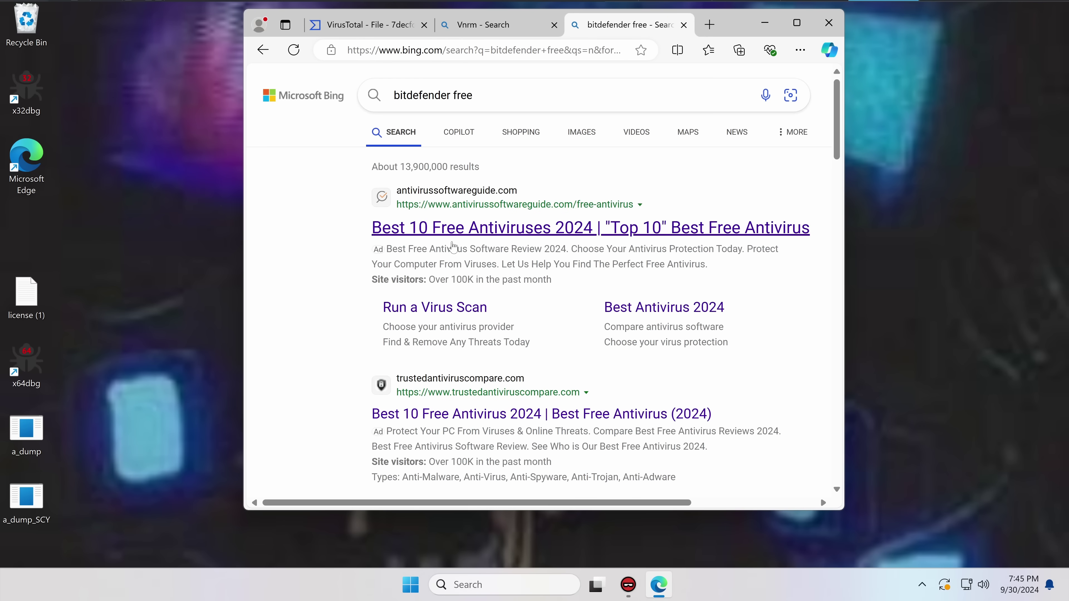
- Close the Bitdefender download thank-you popup once the installer has started
scroll(451, 247, "down", 4)
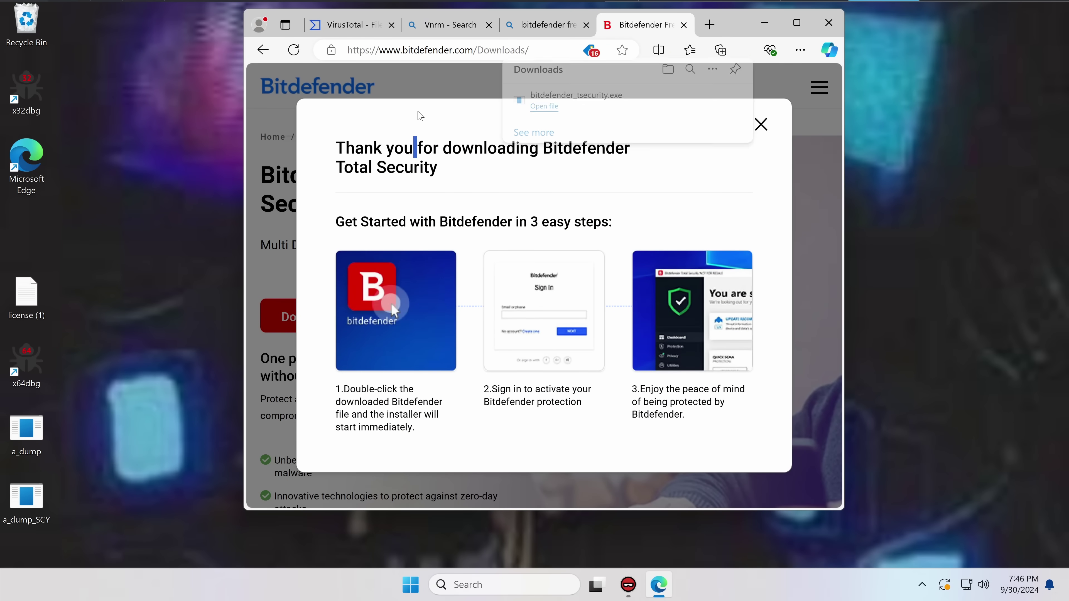
left_click(563, 89)
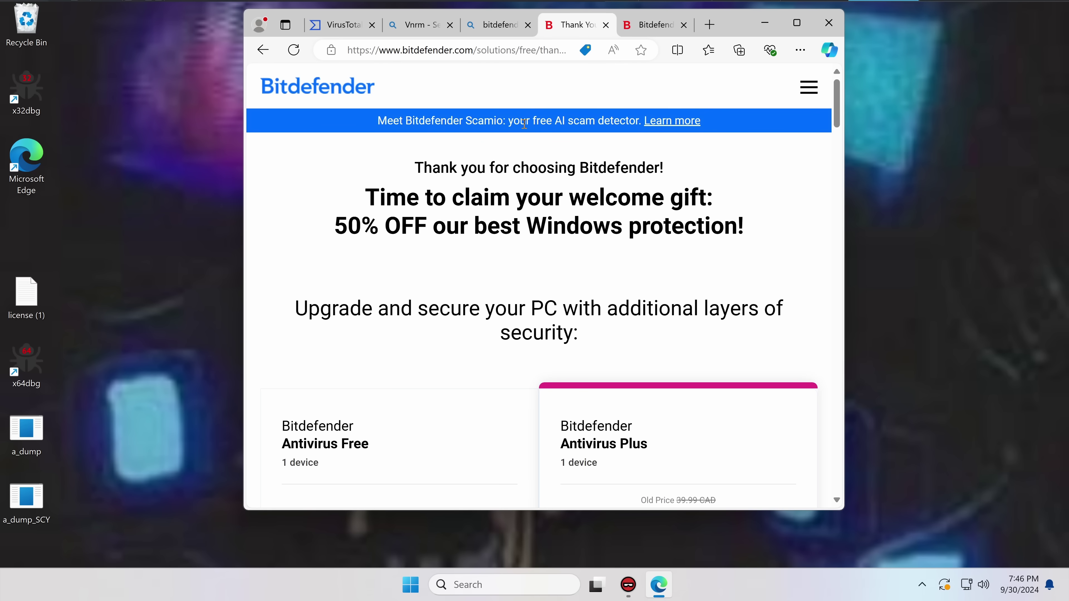
scroll(556, 267, "down", 3)
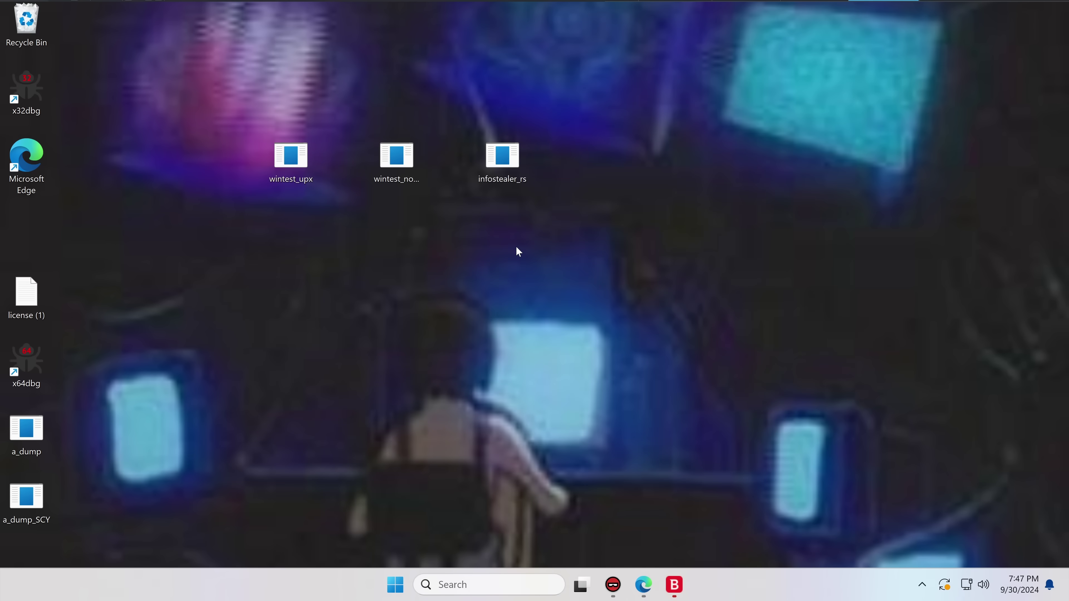
- Switch to Binary Ninja via Task View and drag its window aside while the Bitdefender download continues
left_click(583, 589)
left_click(612, 585)
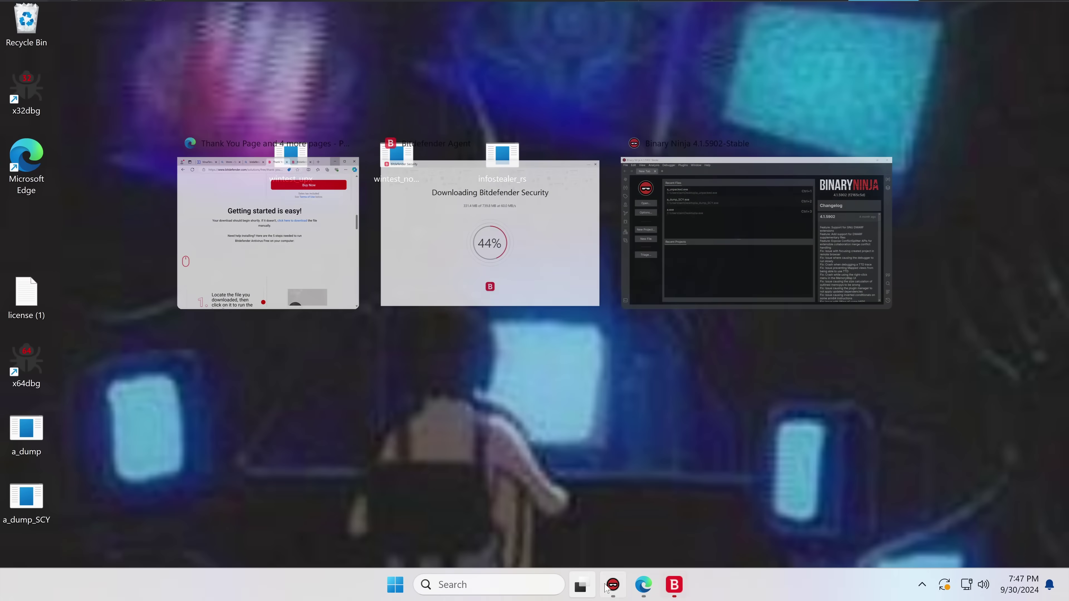
left_click_drag(456, 31, 885, 52)
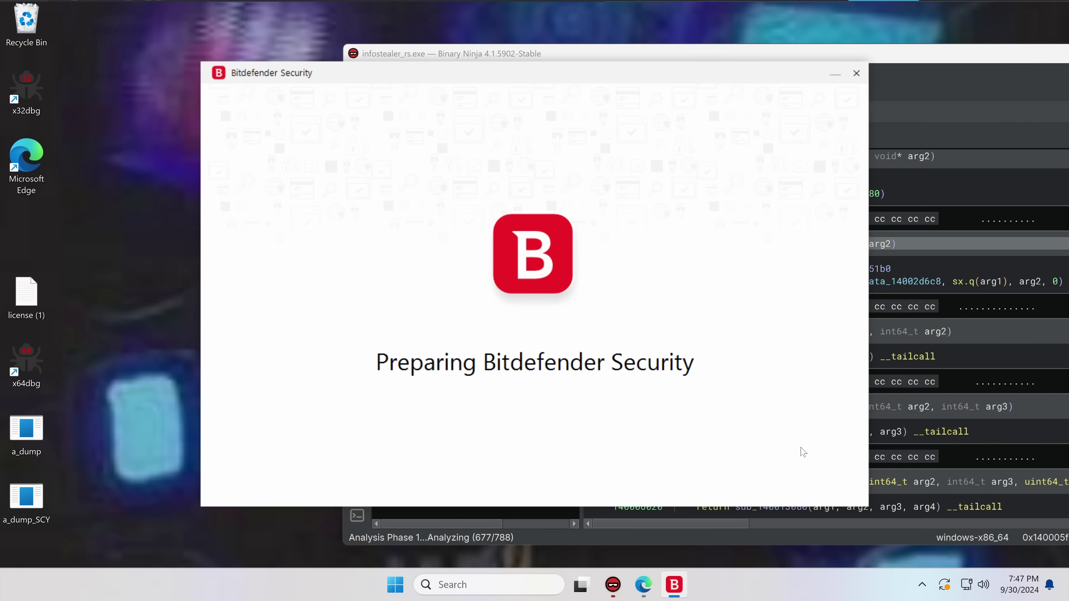
- Bring Binary Ninja forward, open its Strings list and type 'dns' into the filter
left_click(984, 376)
left_click(984, 423)
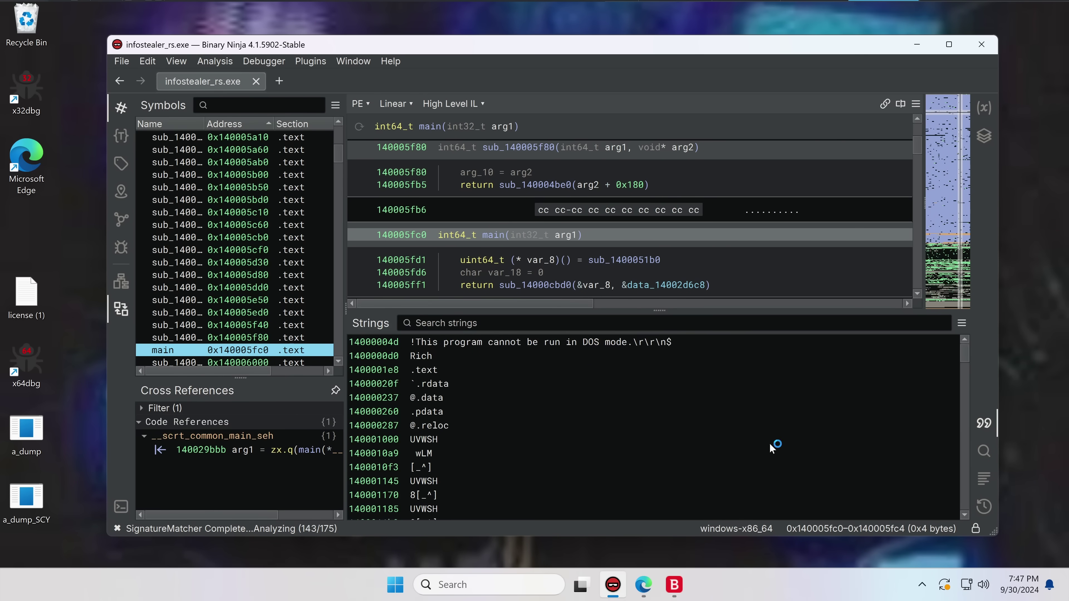
left_click(513, 323)
type("dns")
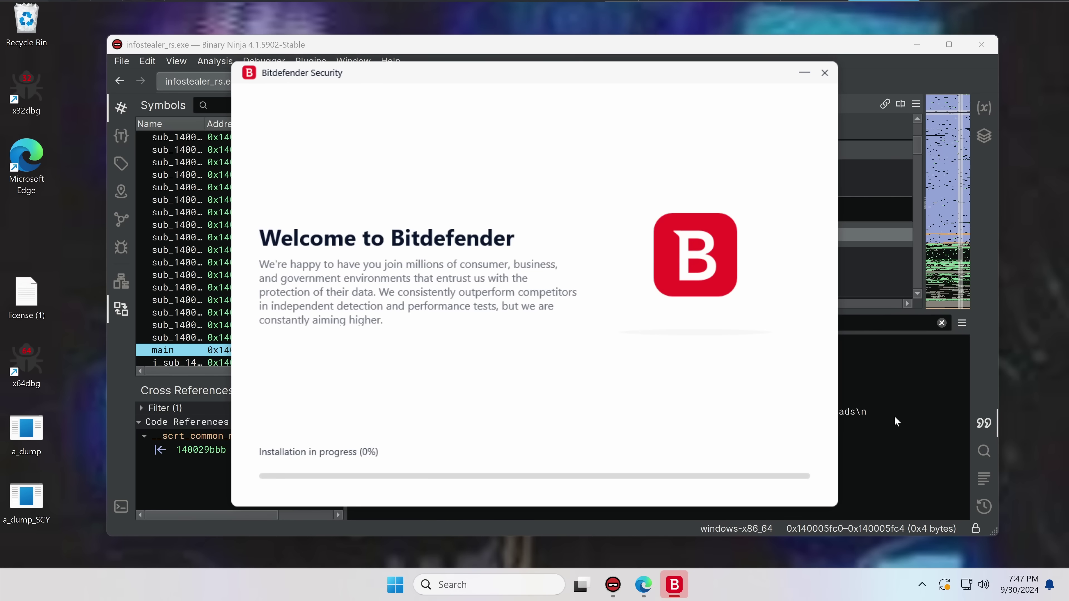
left_click(976, 280)
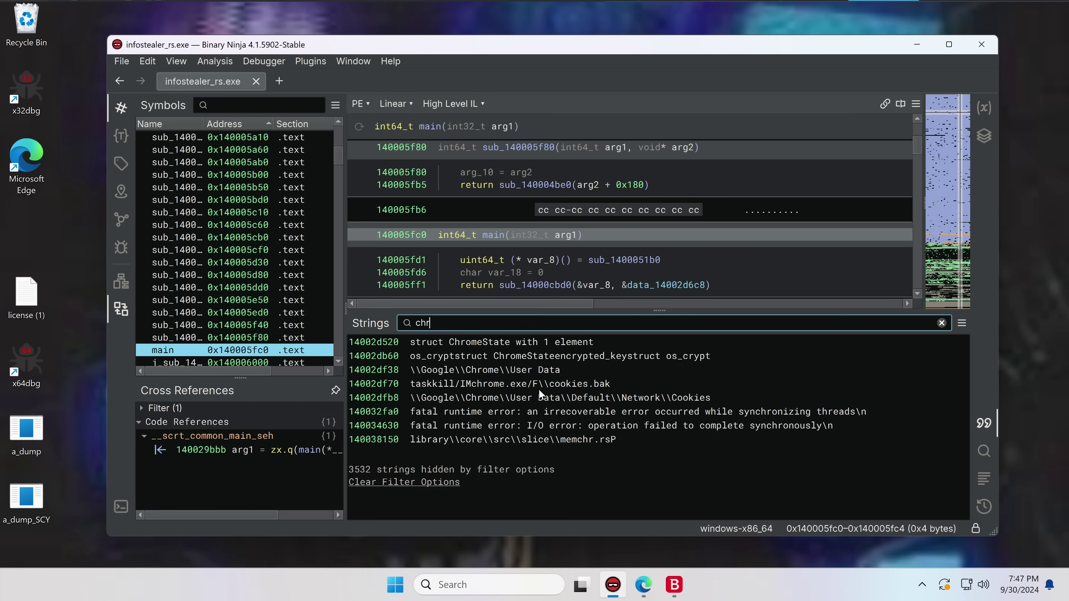
- Jump to the Chrome Network Cookies path string, follow data_14002dfb8's reference to the taskkill cookies.bak string
left_click(543, 395)
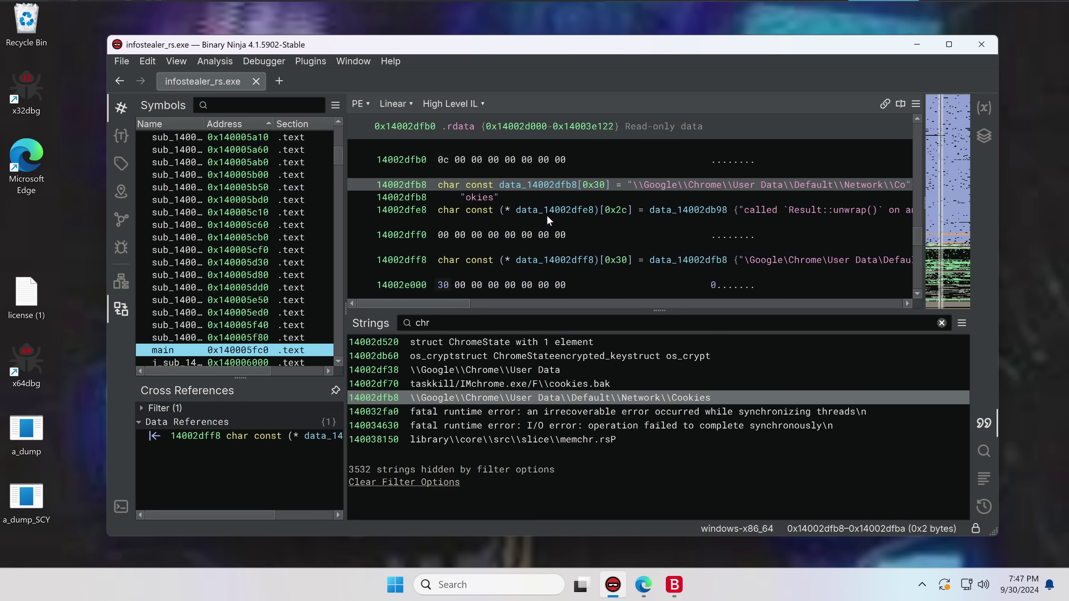
left_click(563, 185)
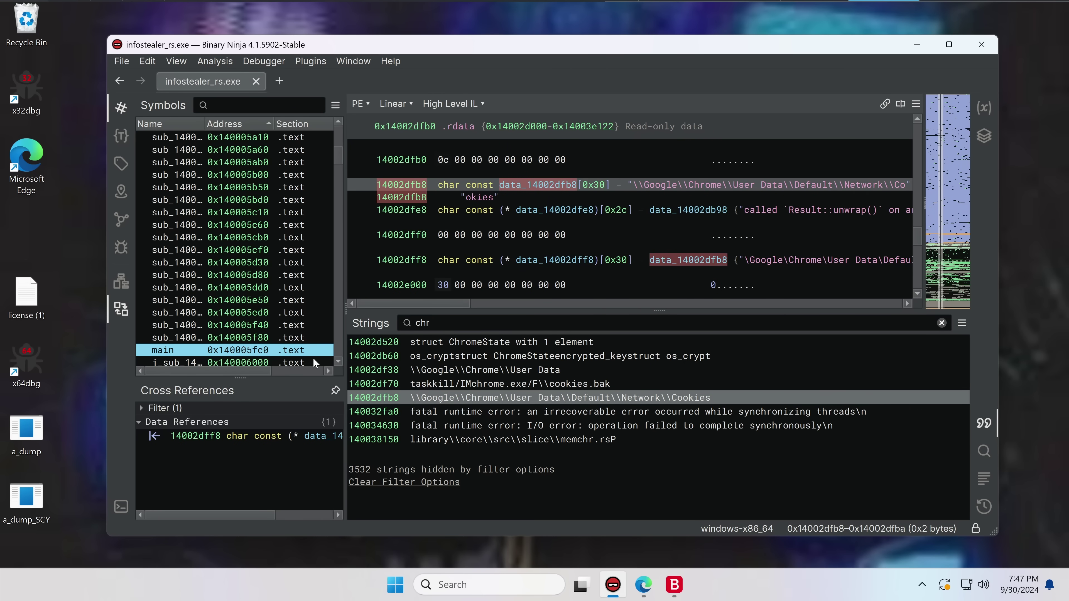
left_click(281, 431)
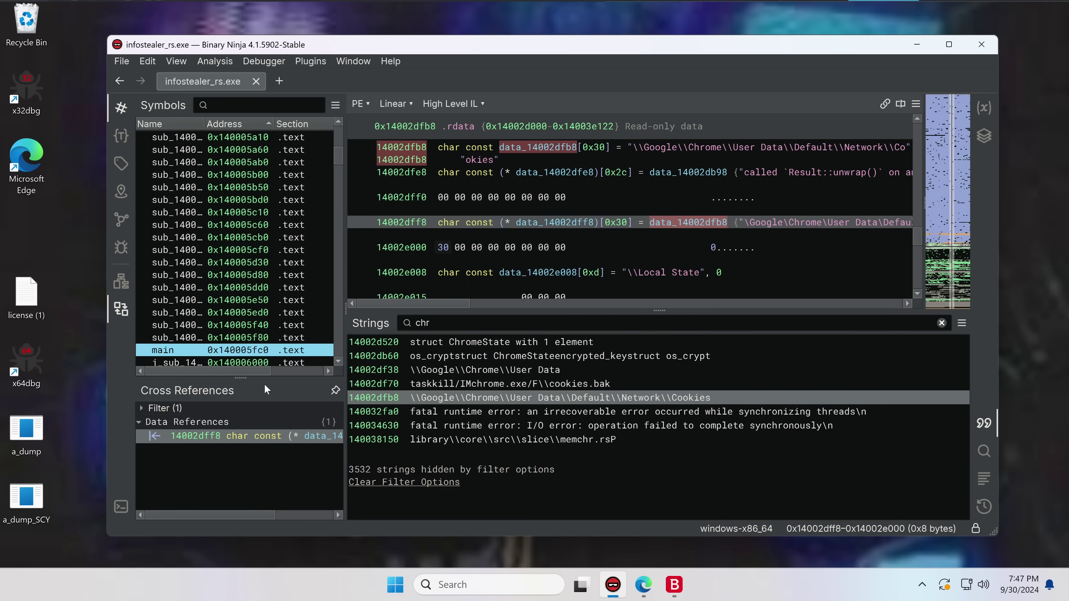
key("Escape")
key("Escape")
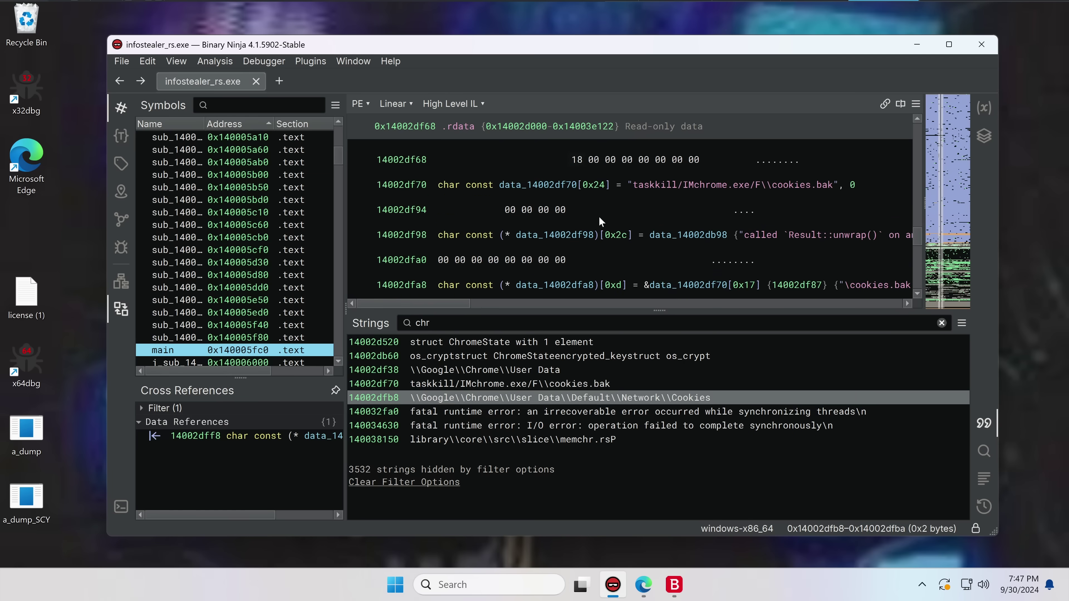
scroll(262, 478, "up", 2)
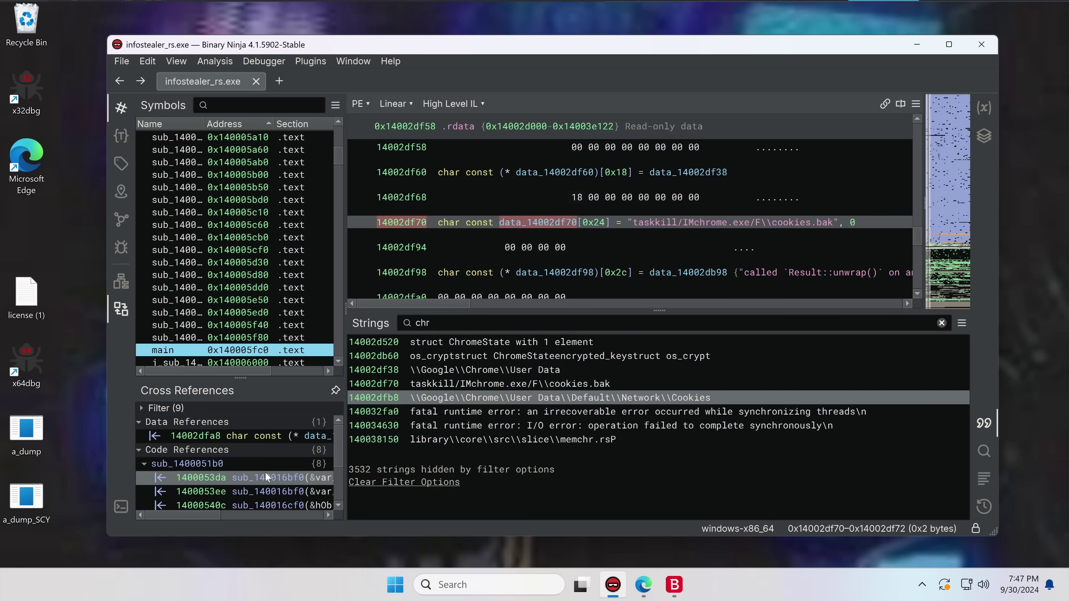
- Open sub_1400051b0 from its code reference, read through its High Level IL, then return to the installer
left_click(268, 475)
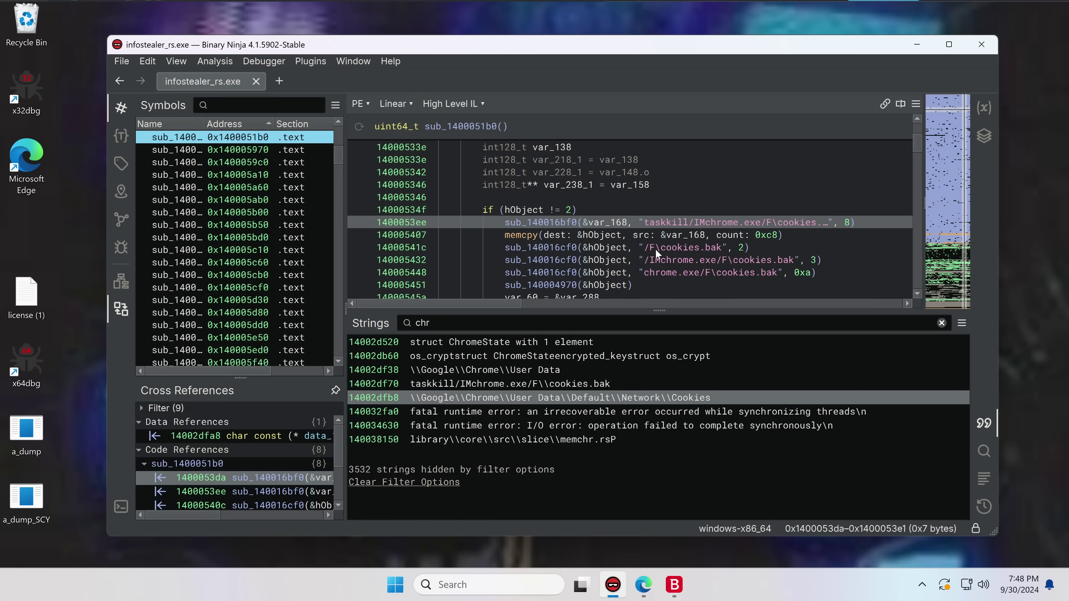
scroll(640, 278, "up", 3)
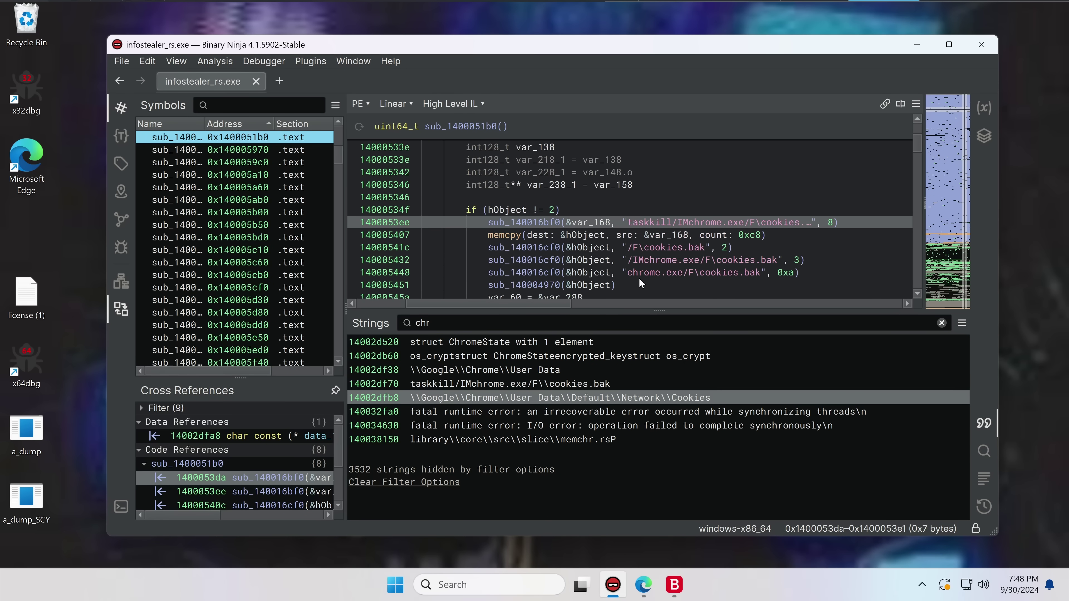
mouse_move(639, 278)
scroll(639, 277, "down", 2)
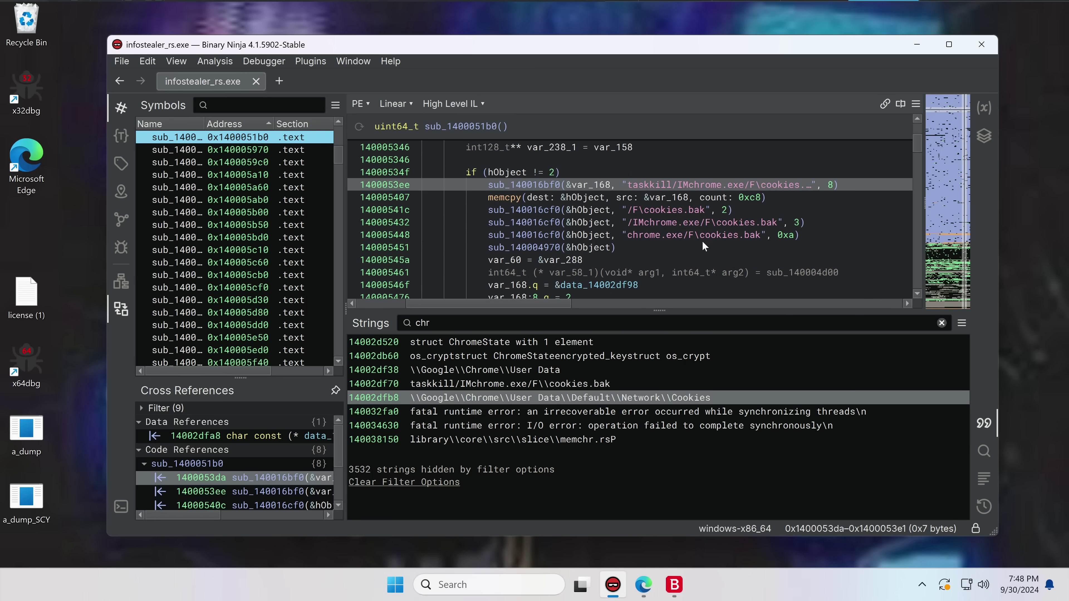
scroll(703, 243, "down", 4)
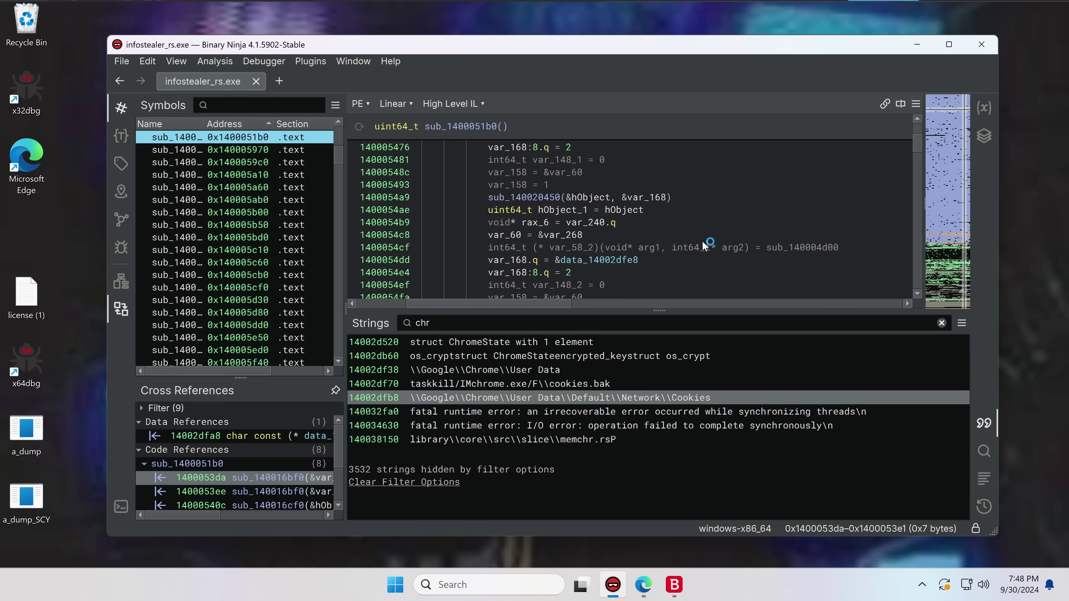
scroll(703, 246, "down", 6)
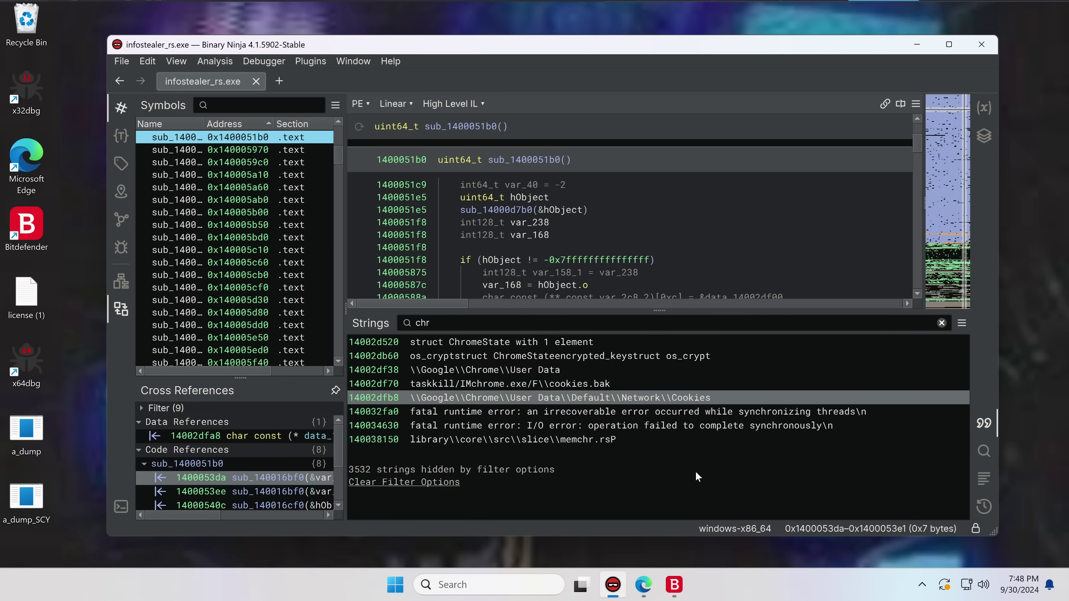
left_click(674, 585)
- Reposition the Bitdefender installer window and reveal the hidden notification-area icons as installation finishes
left_click_drag(487, 174, 495, 90)
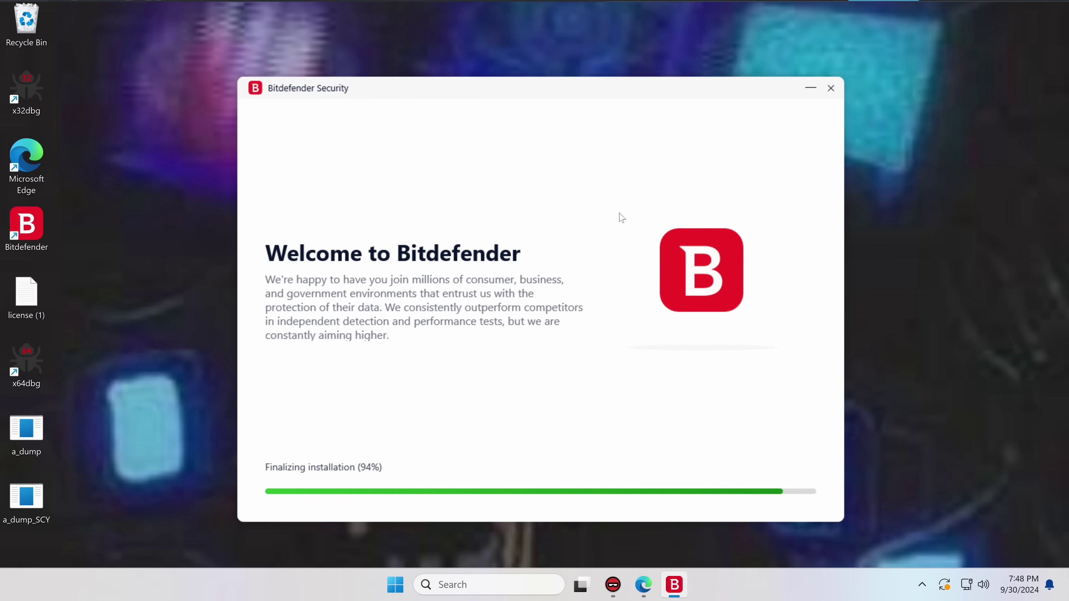
left_click(921, 586)
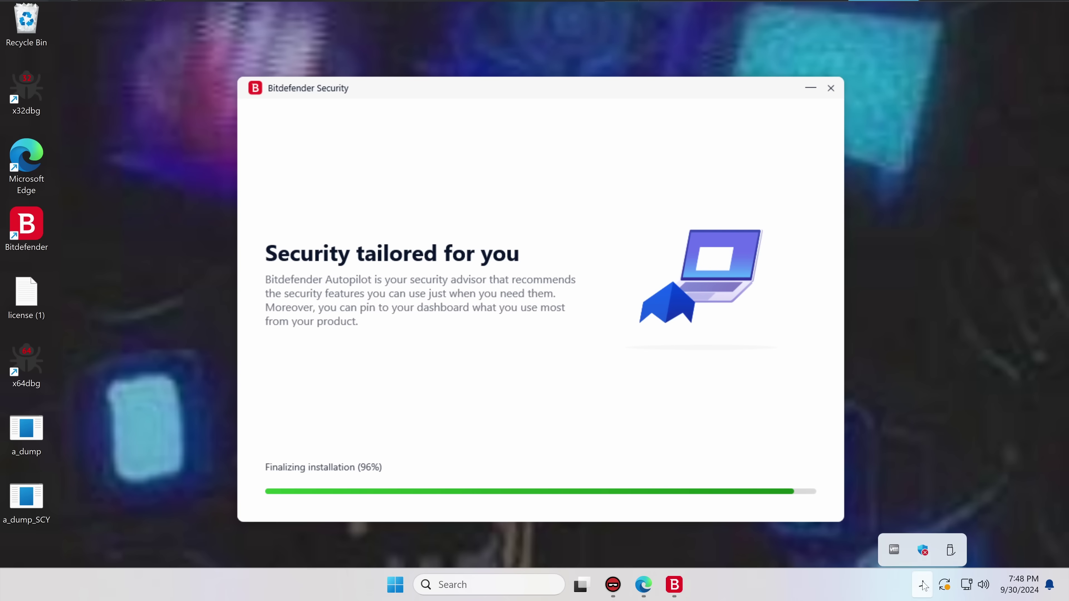
left_click_drag(578, 100, 604, 121)
- Bring up the running Device Assessment Scan, move it aside, and select infostealer_rs on the desktop
left_click(278, 159)
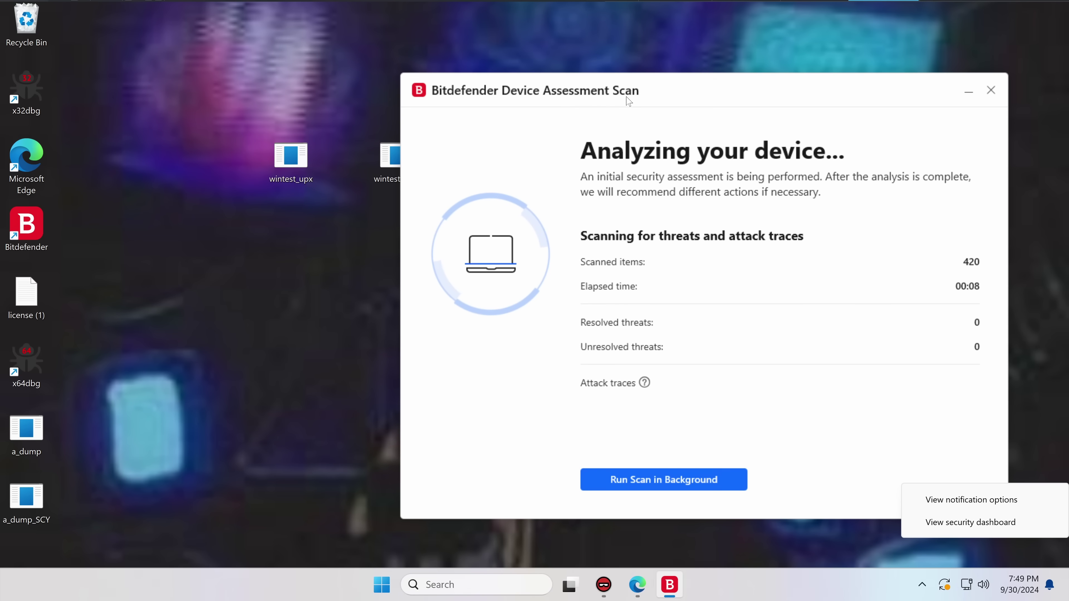
left_click_drag(627, 100, 308, 278)
left_click(517, 160)
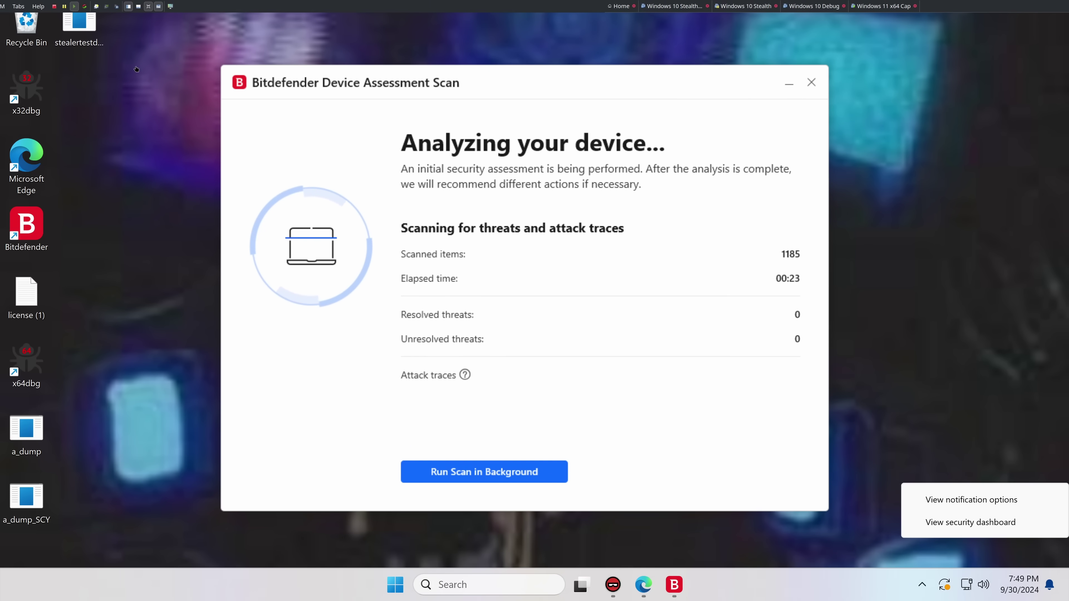
- Select the stealertestdecryptkey file, move the scan window, and minimize Bitdefender once it reports 'You are safe'
left_click(80, 34)
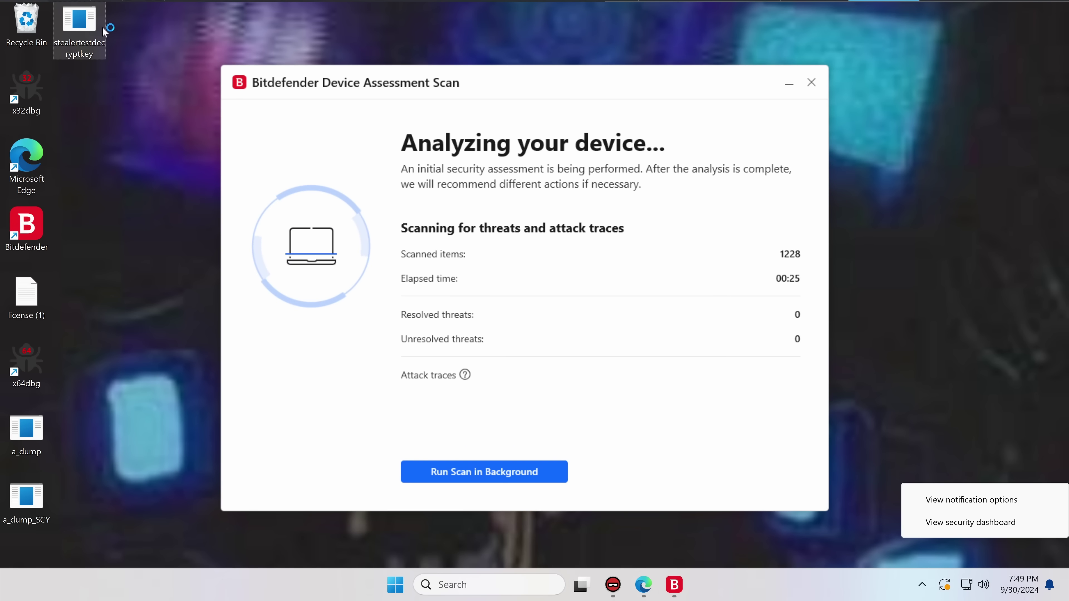
left_click_drag(356, 95, 294, 318)
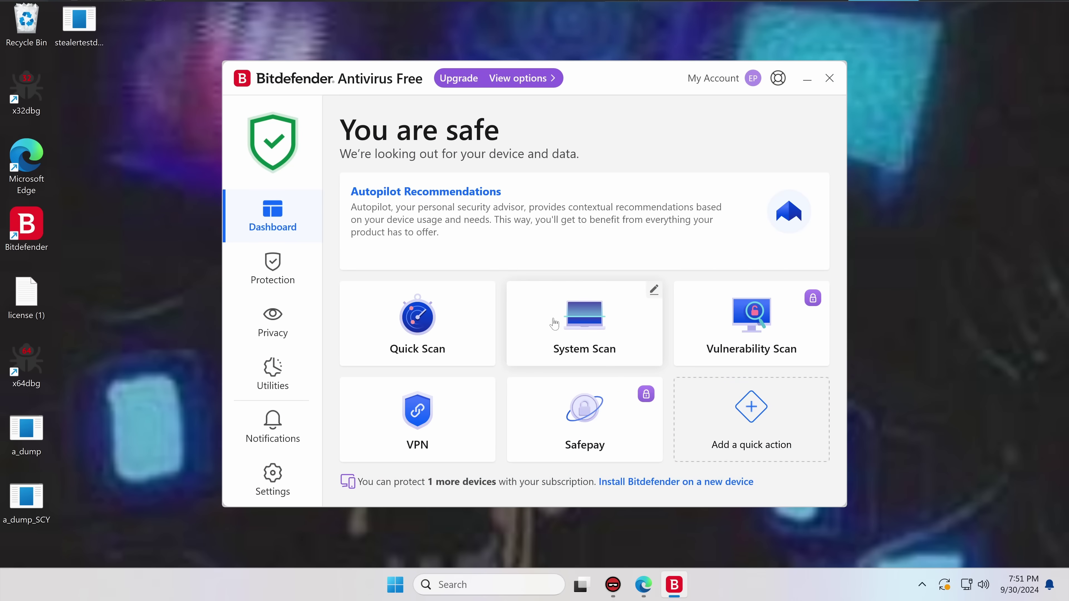
left_click(807, 79)
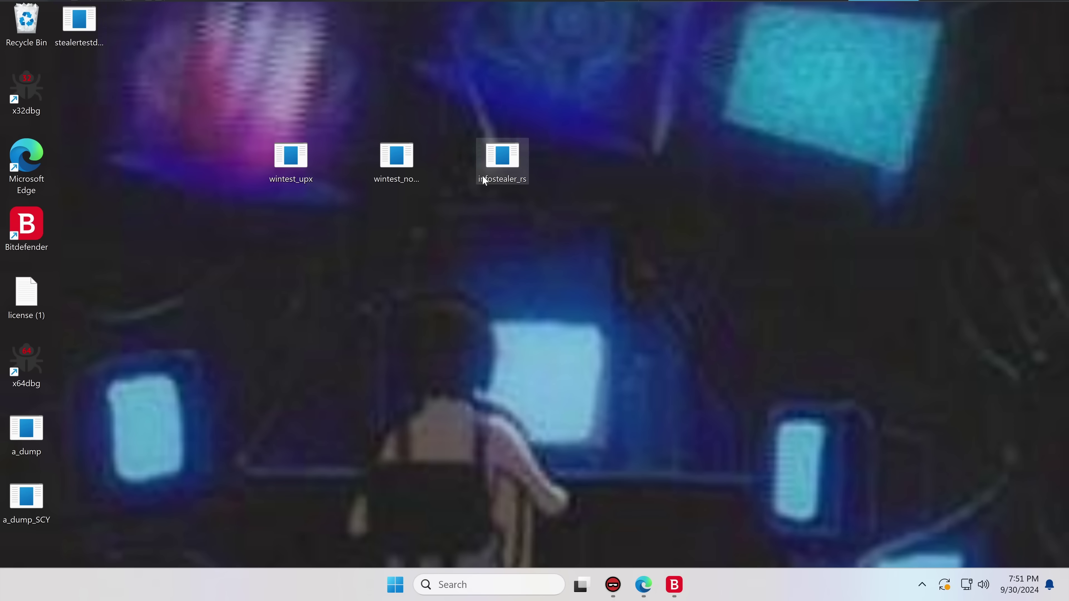
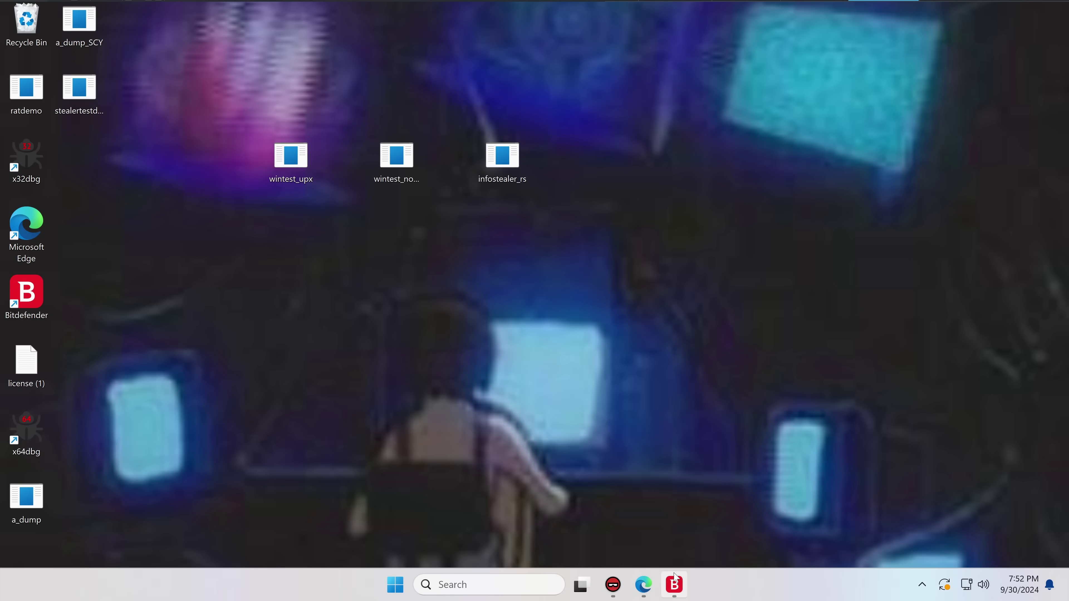
- Scan wintest_upx with Bitdefender from its context menu, then minimize the Bitdefender window
left_click(674, 577)
left_click(797, 79)
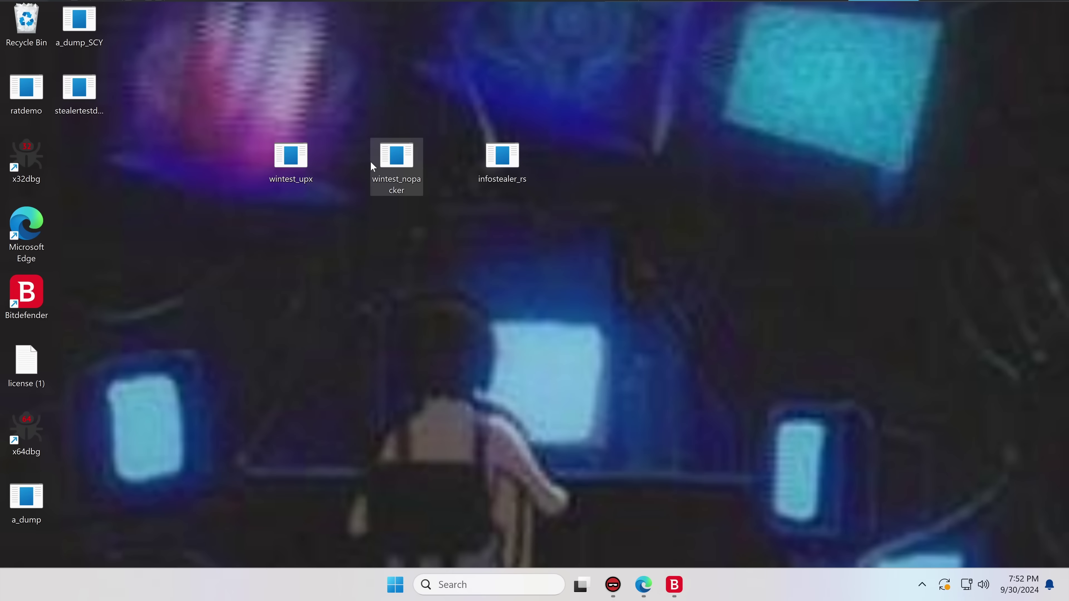
right_click(294, 169)
mouse_move(362, 406)
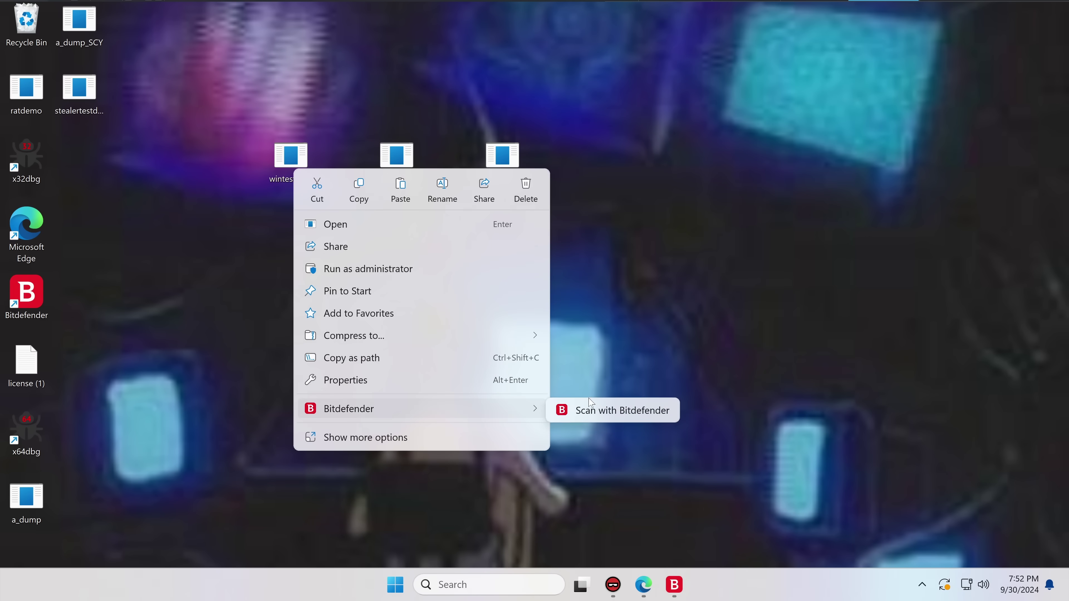
left_click(592, 406)
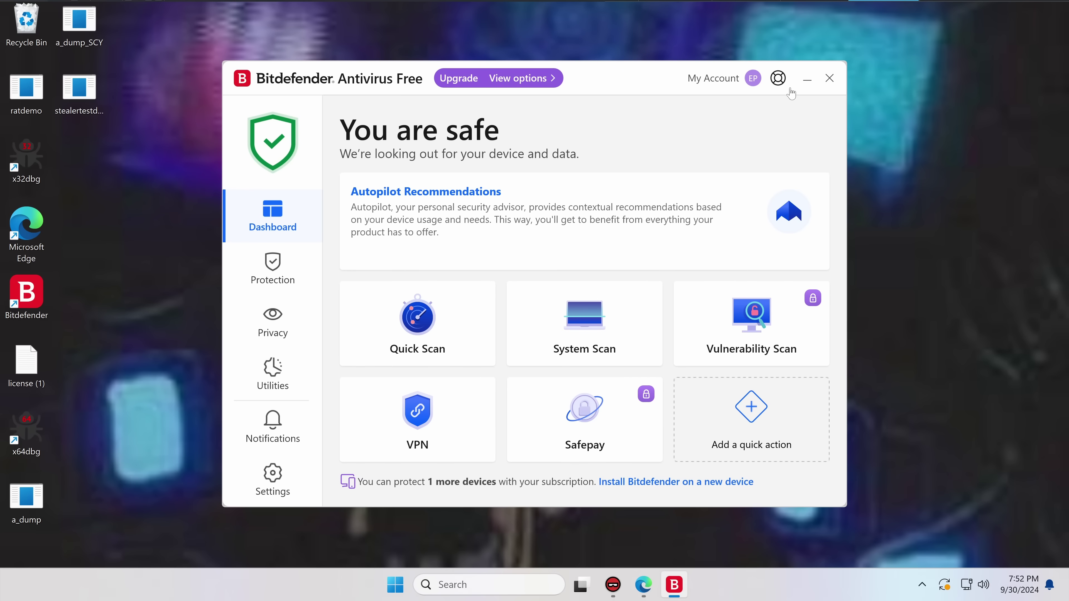
left_click(804, 81)
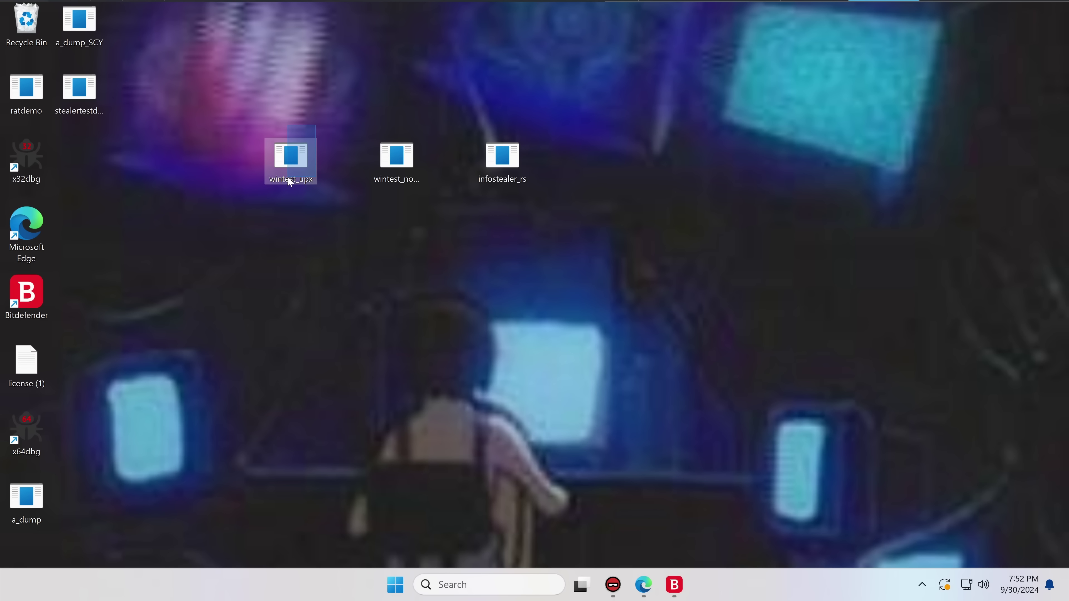
- Drag infostealer_rs and wintest_upx next to wintest_nopacker so the three test files sit together
left_click_drag(289, 182, 290, 182)
left_click_drag(344, 235, 606, 86)
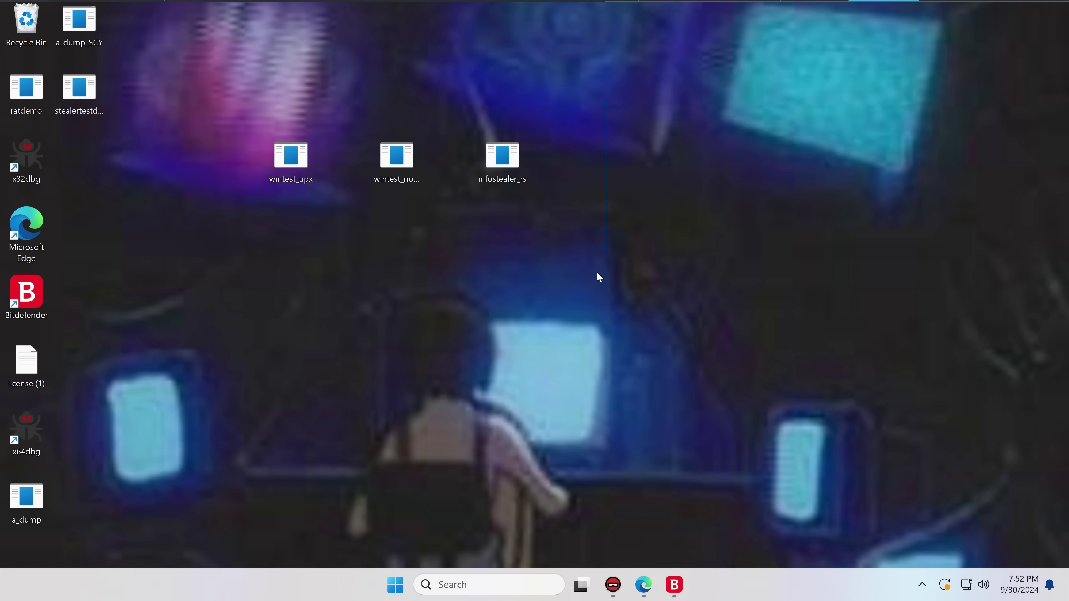
left_click_drag(599, 276, 523, 262)
left_click_drag(494, 181, 455, 180)
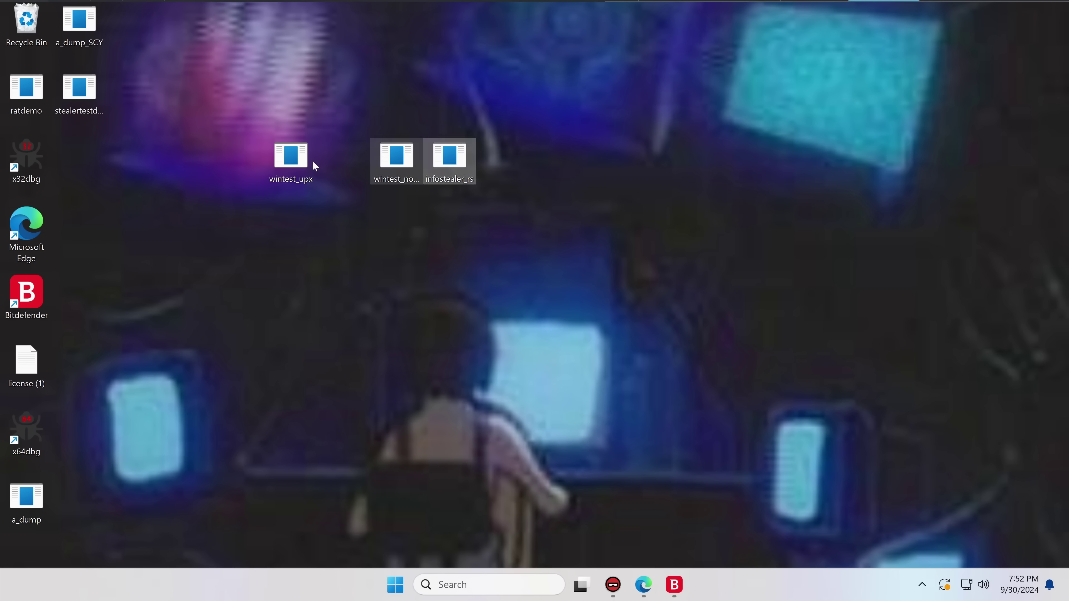
left_click_drag(313, 160, 346, 164)
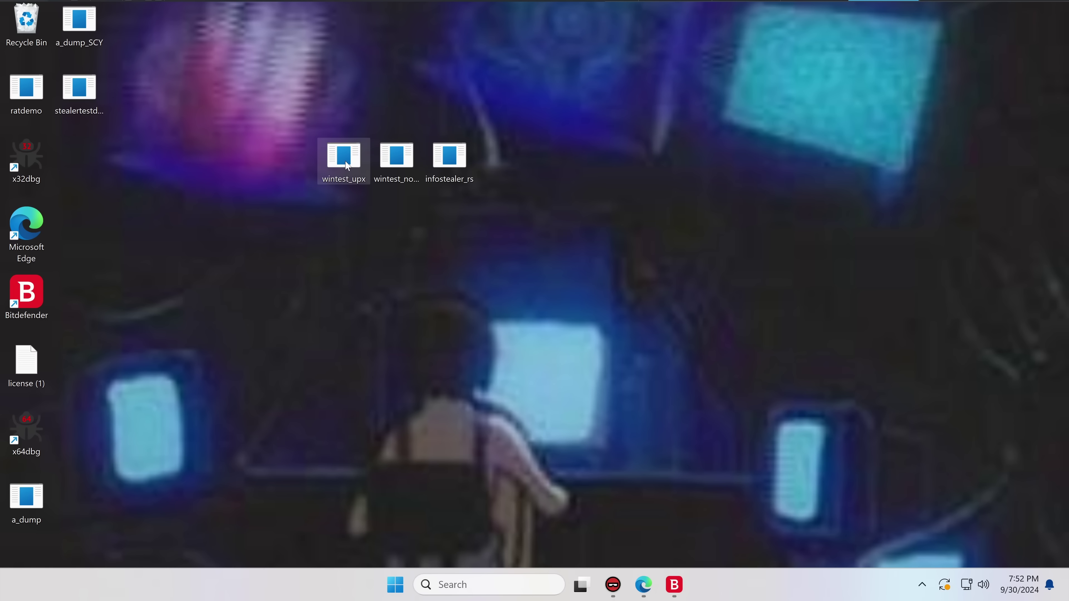
left_click(482, 185)
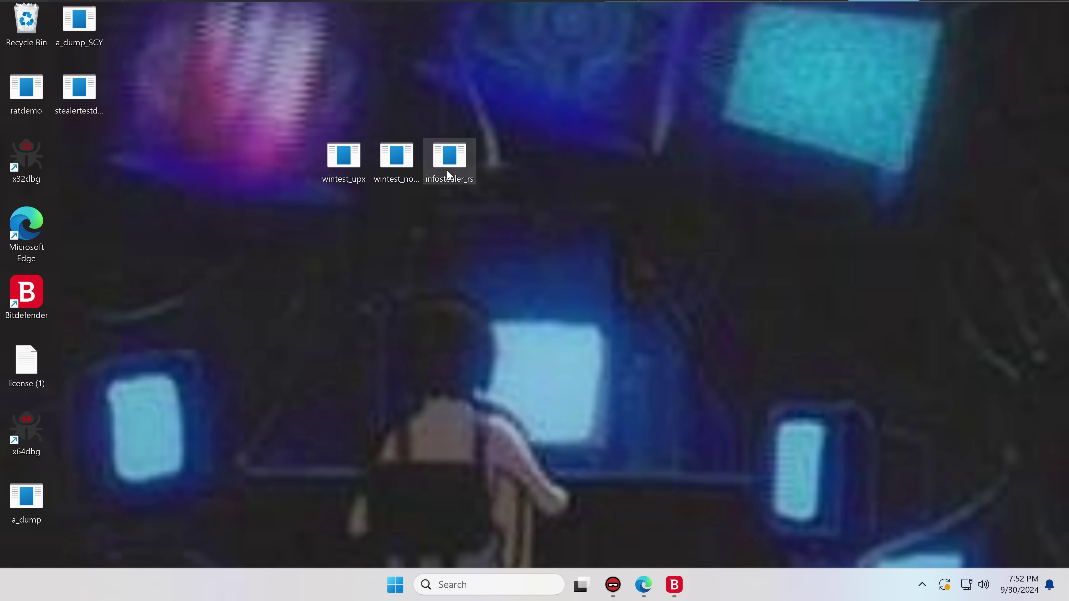